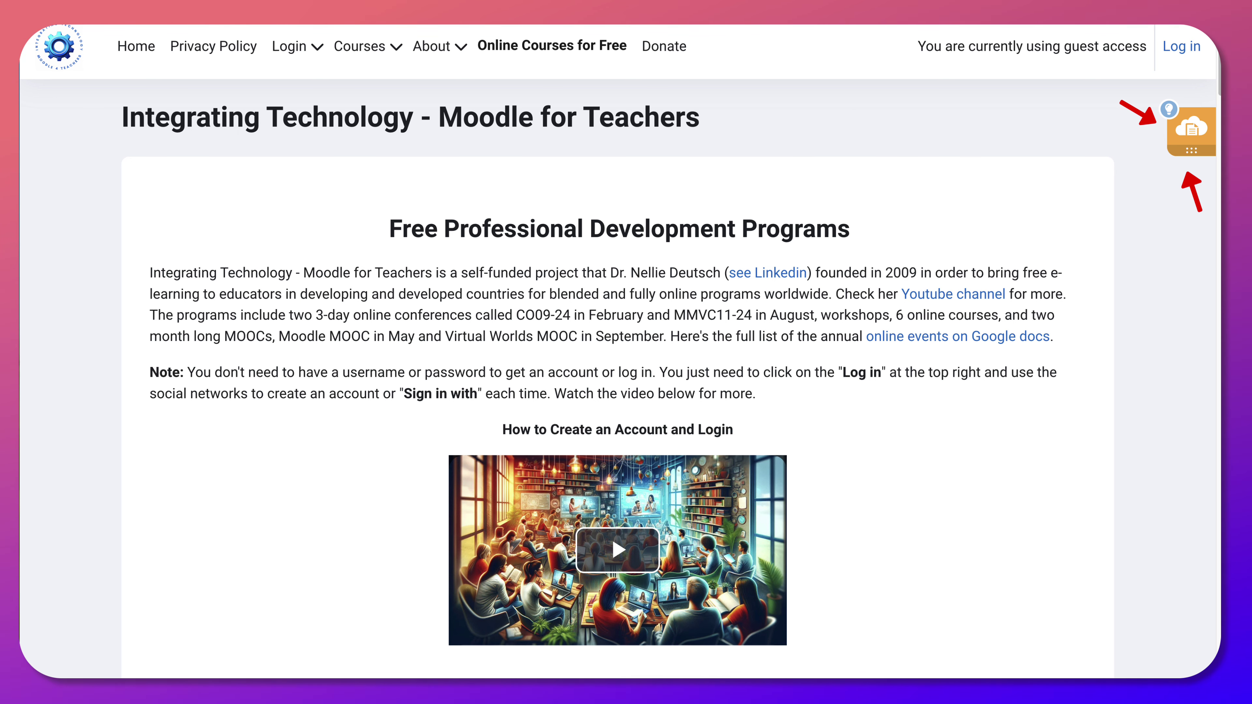
# - Open the Dokkio extension on the Moodle for Teachers page and view details of the page's "Course: AI for ELT" tag
pyautogui.click(1191, 128)
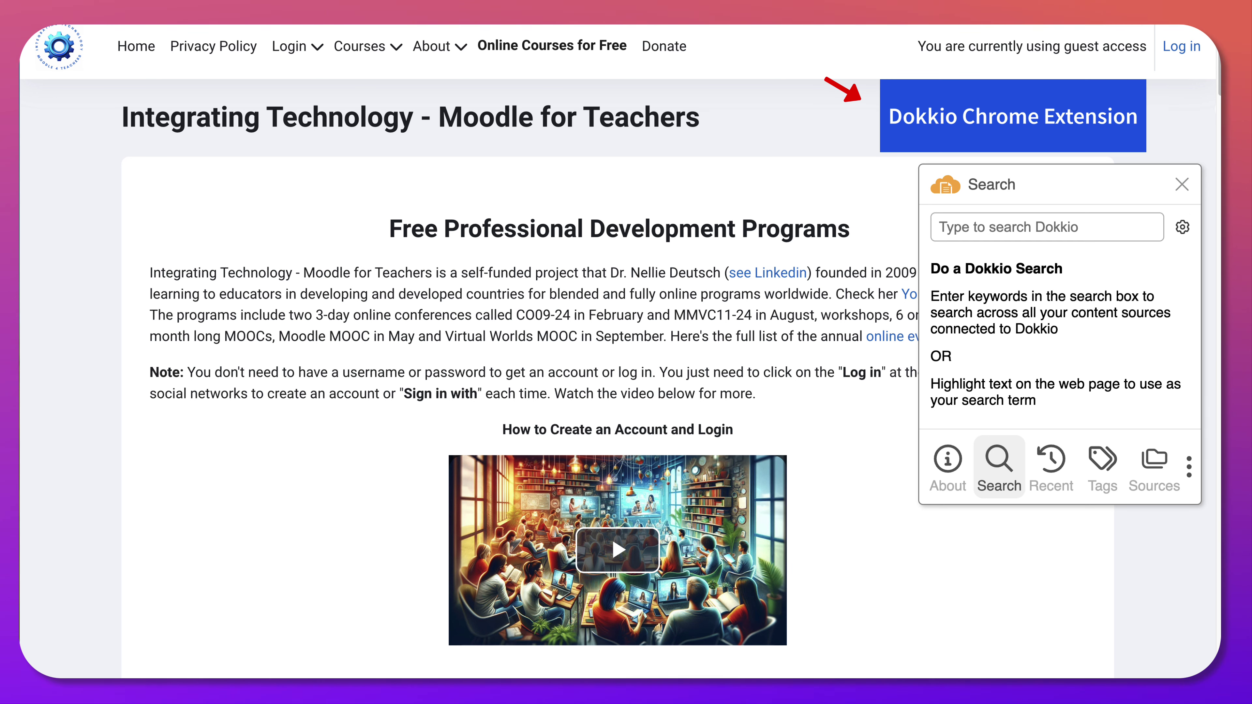
pyautogui.click(1047, 227)
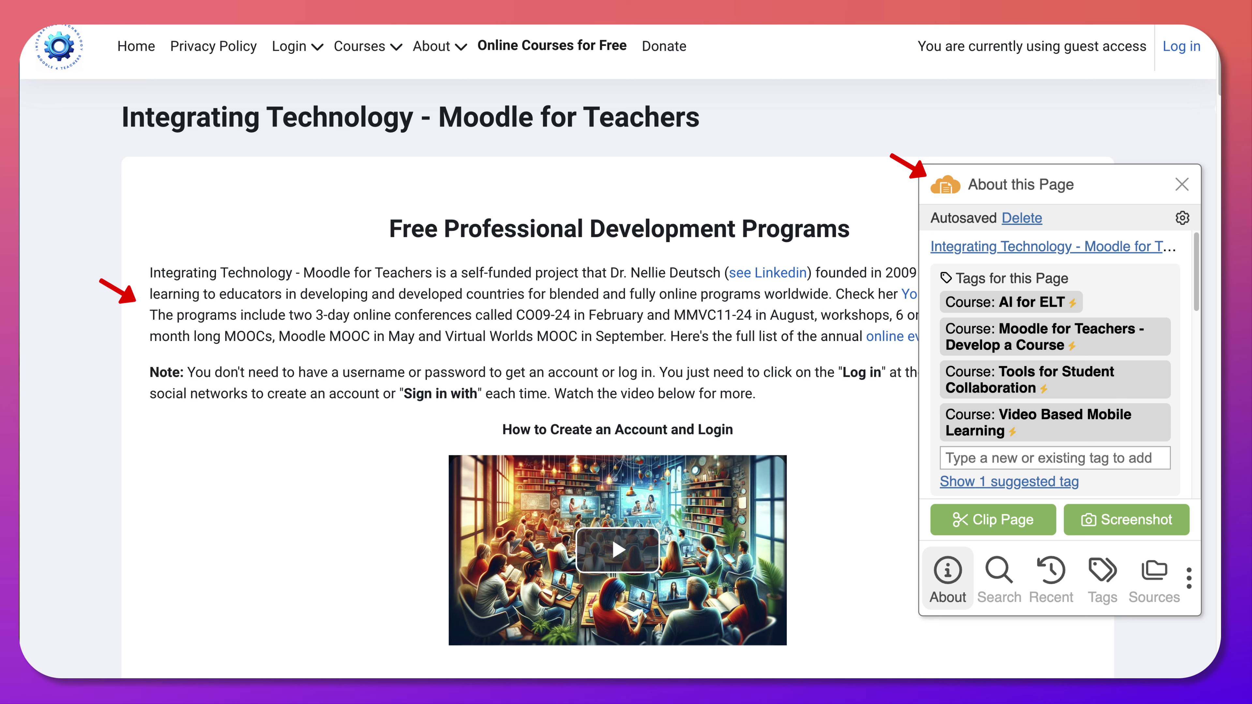
pyautogui.moveTo(1006, 302)
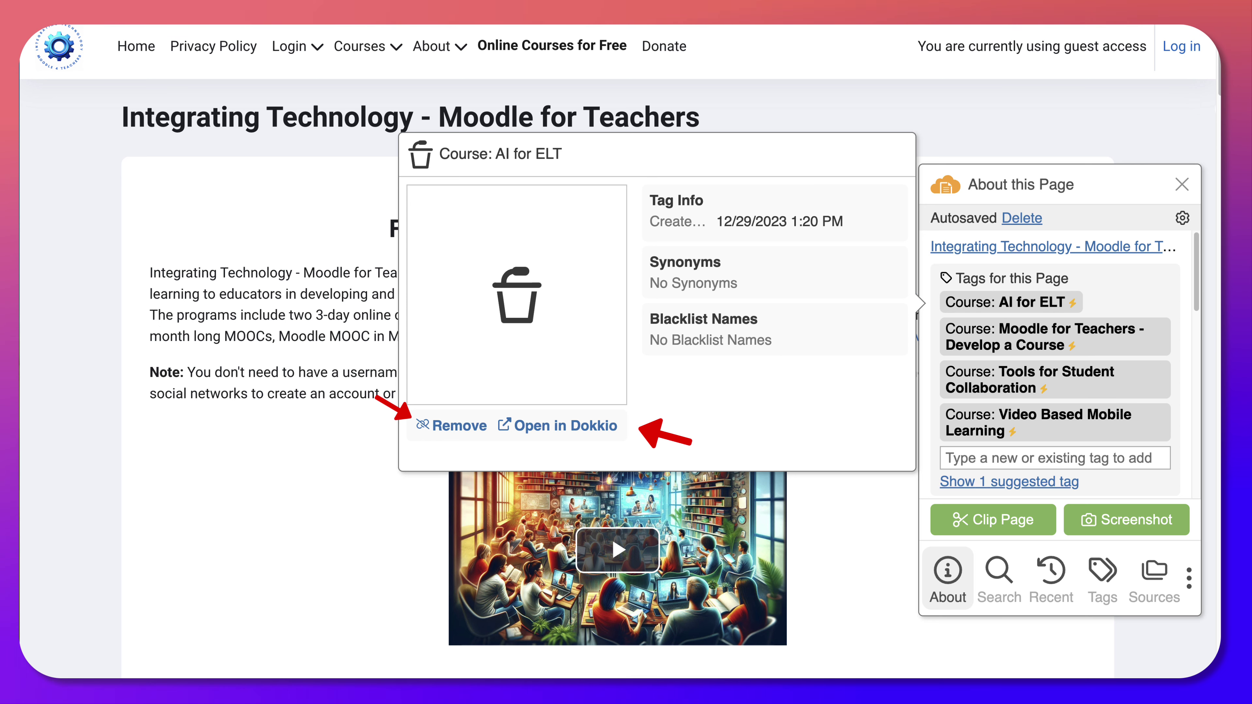
pyautogui.scroll(-2, 262, 346)
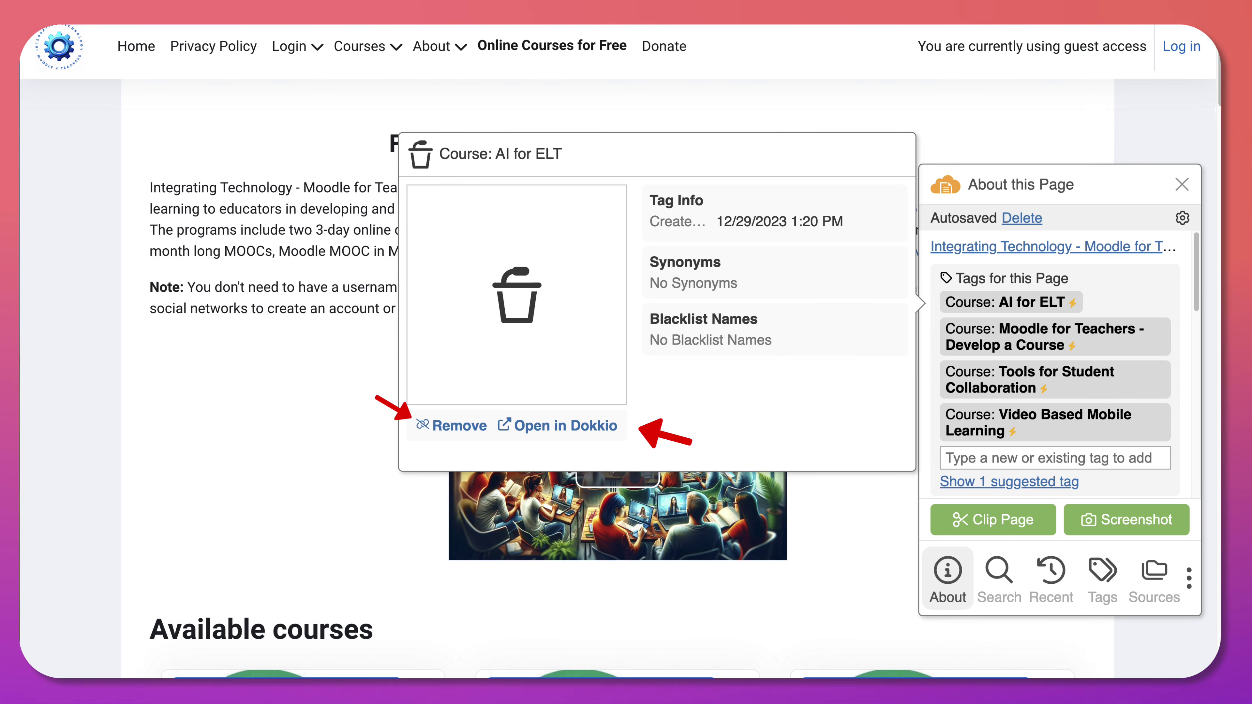
pyautogui.scroll(-3, 261, 345)
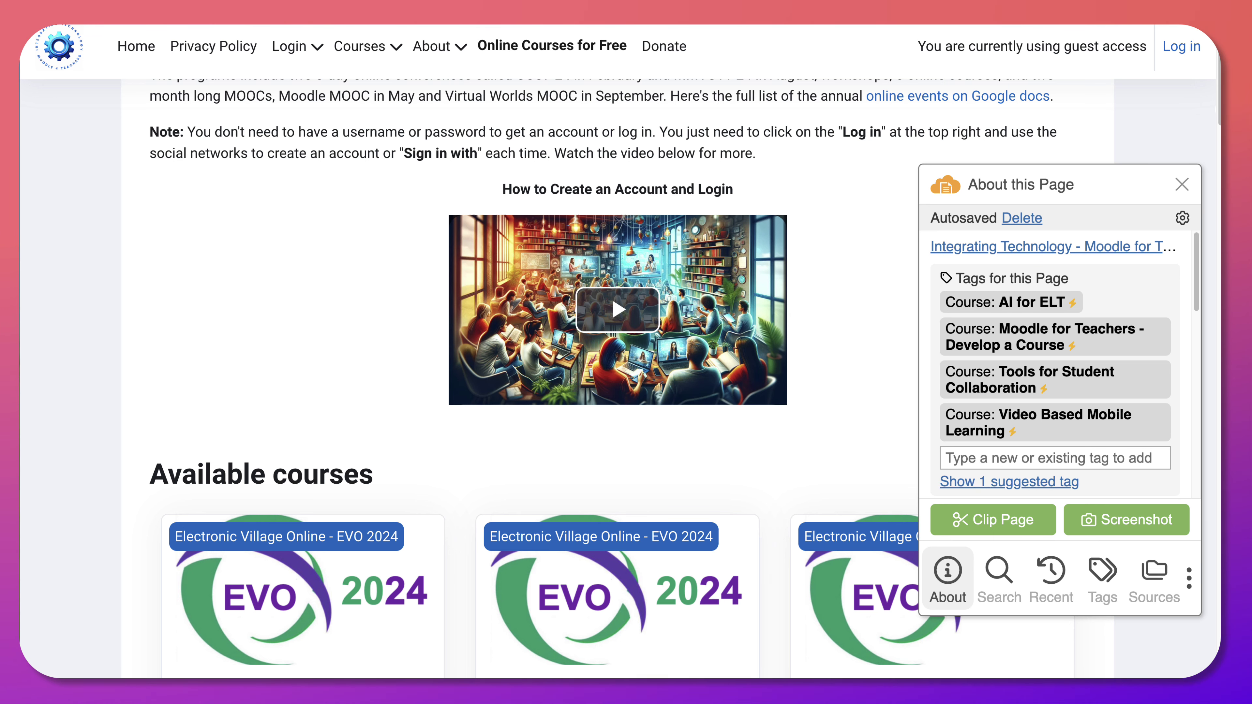
# - View the details of the page's "Course: Moodle for Teachers - Develop a Course" tag
pyautogui.moveTo(1055, 336)
pyautogui.scroll(-5, 543, 394)
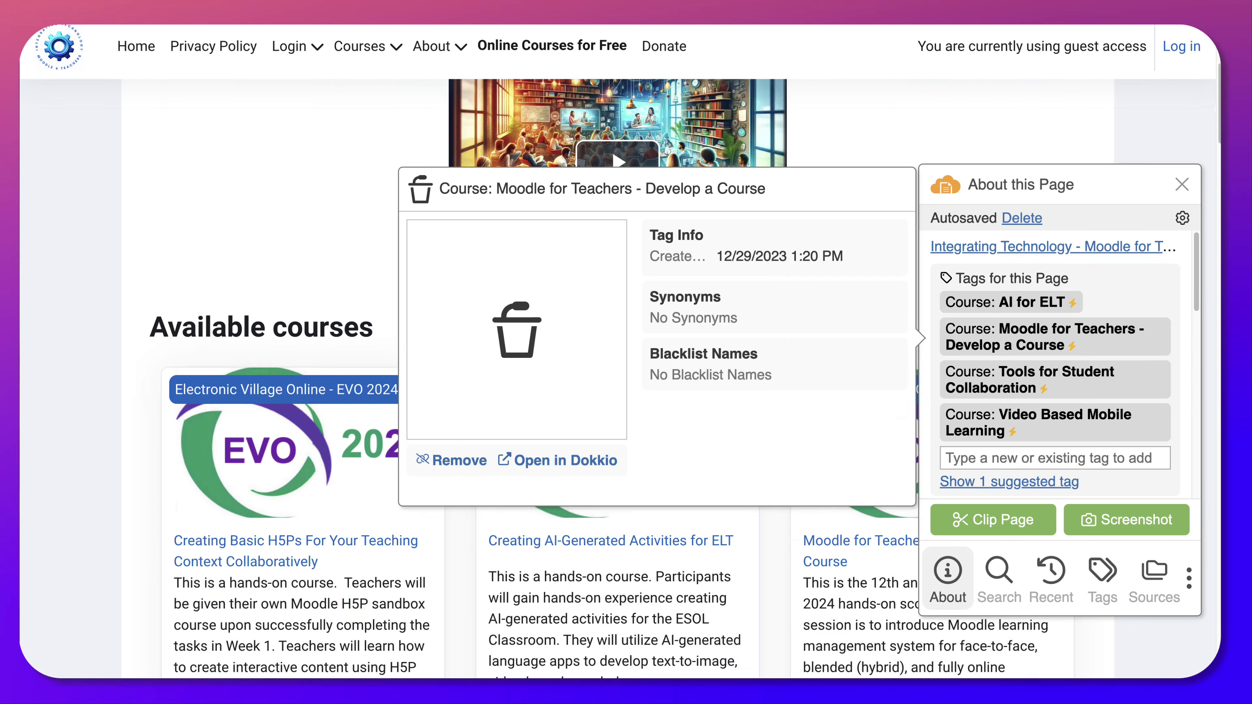
pyautogui.scroll(-3, 296, 330)
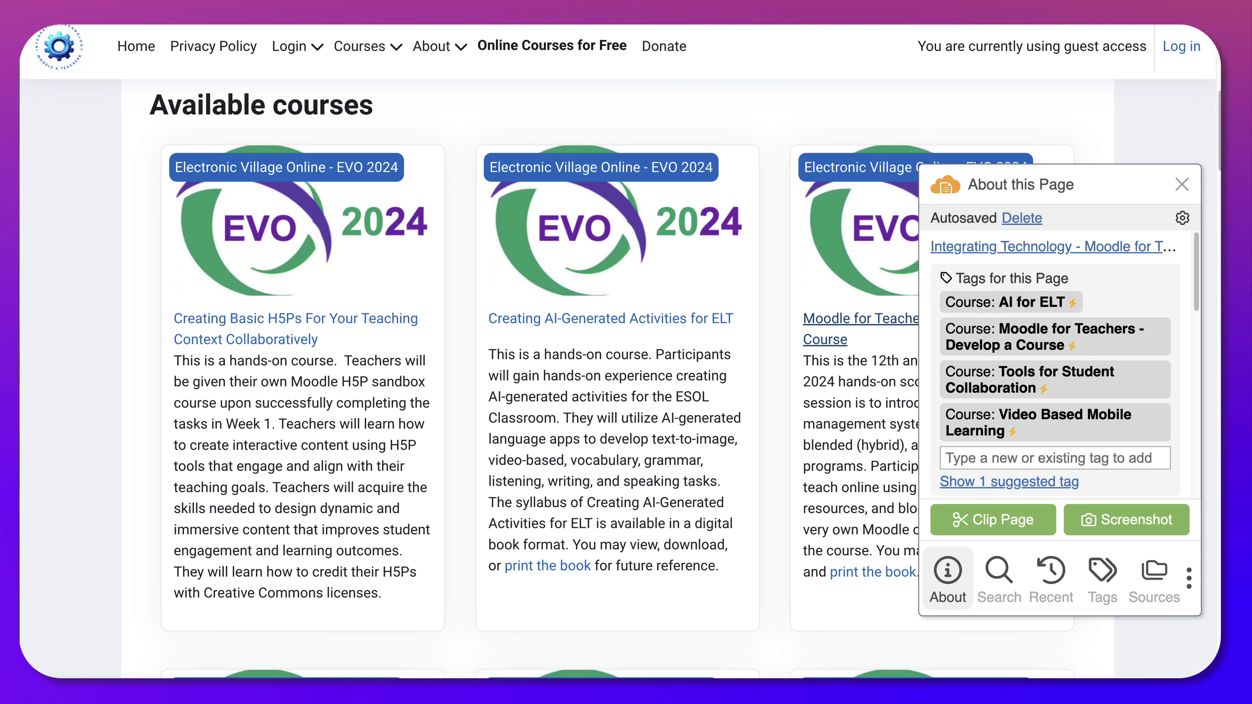
# - Examine the EVO 2024 cards under Available courses and compare them with the course tags listed for this page
pyautogui.scroll(-1, 838, 315)
pyautogui.scroll(-7, 838, 315)
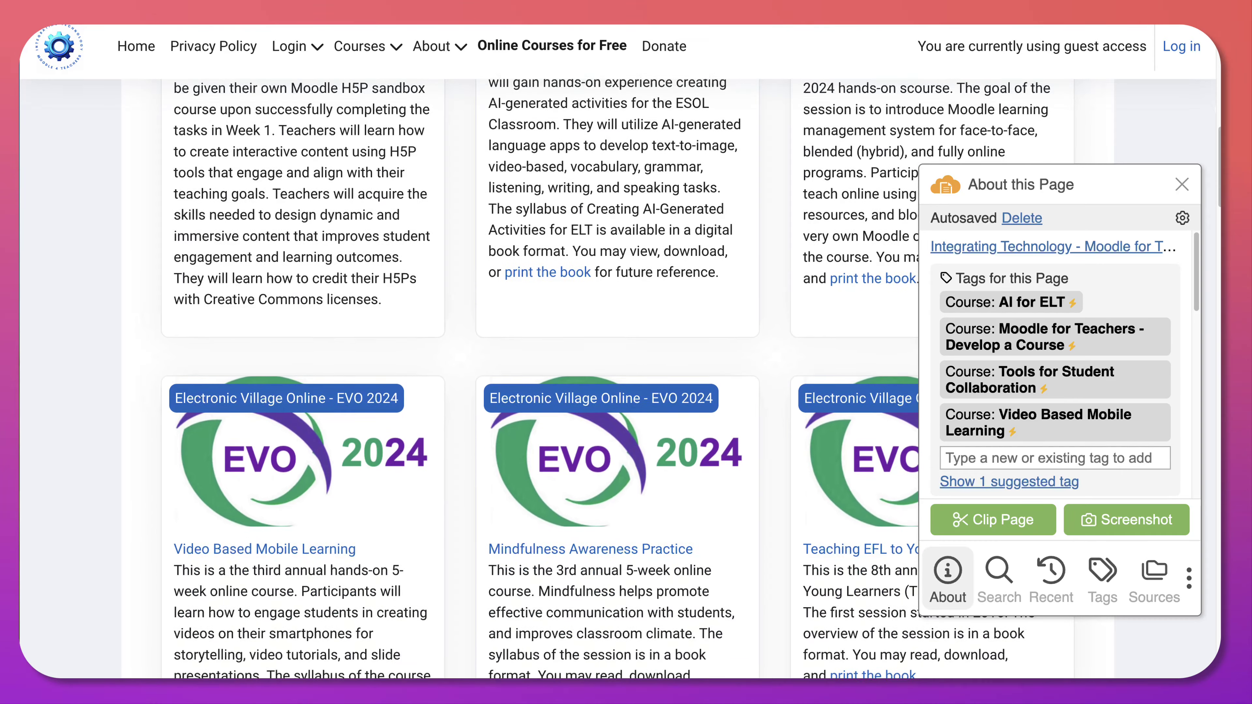
pyautogui.scroll(-3, 267, 330)
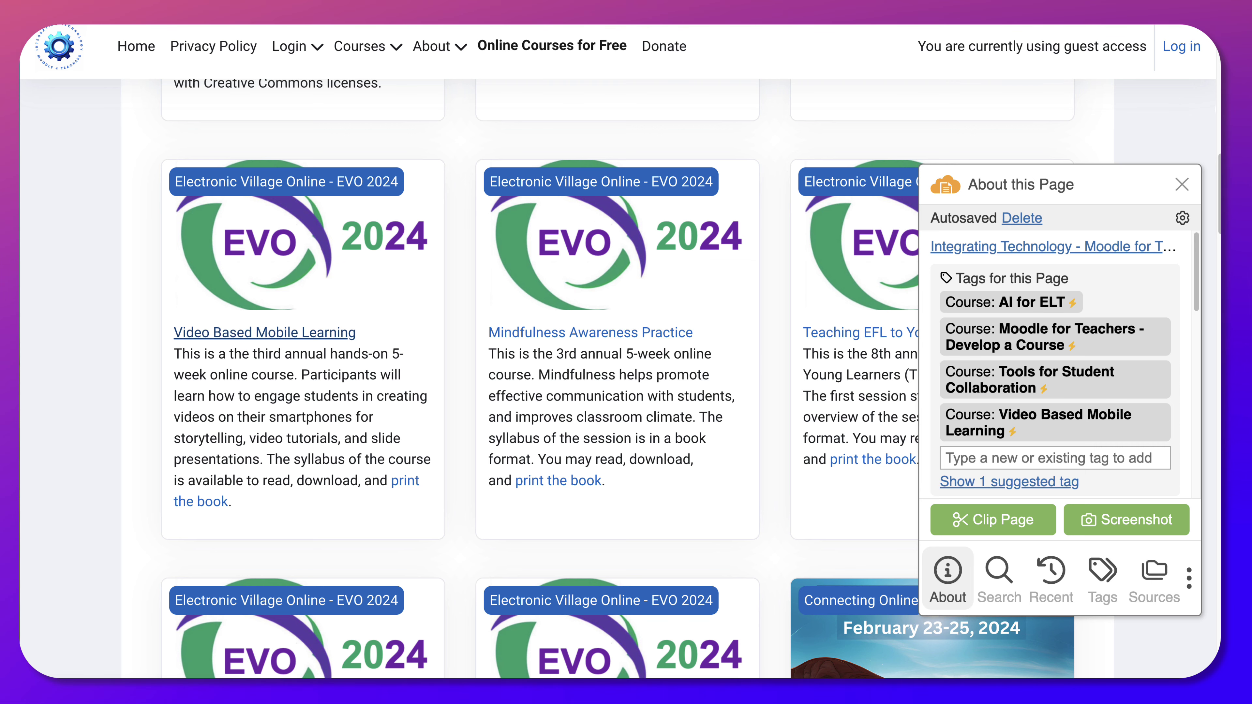
pyautogui.scroll(-3, 266, 332)
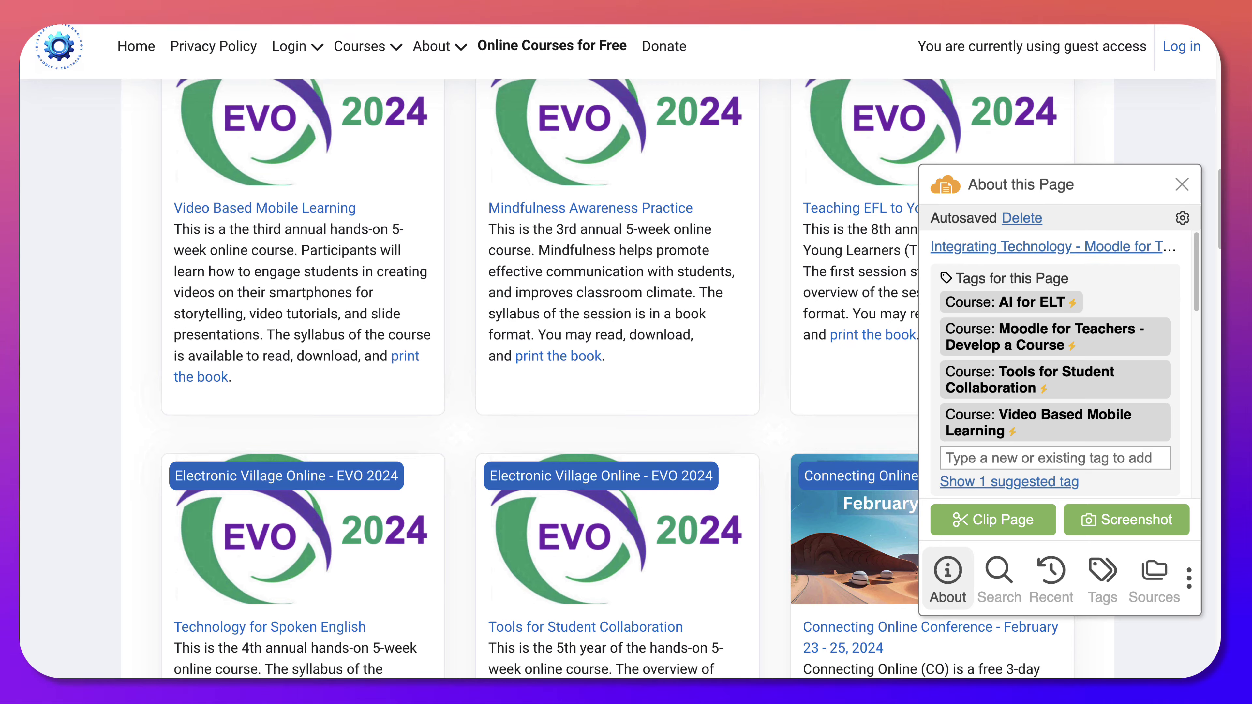
pyautogui.scroll(-3, 610, 379)
pyautogui.scroll(-2, 286, 397)
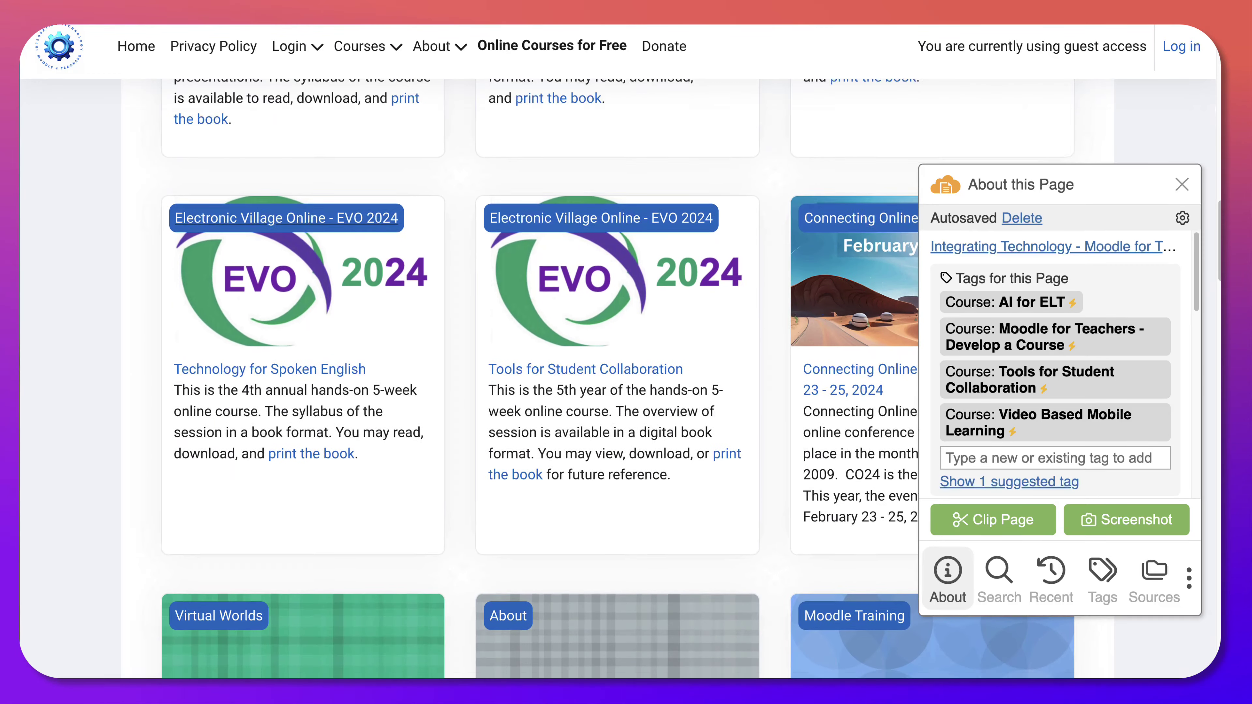
pyautogui.scroll(3, 286, 397)
pyautogui.scroll(10, 286, 397)
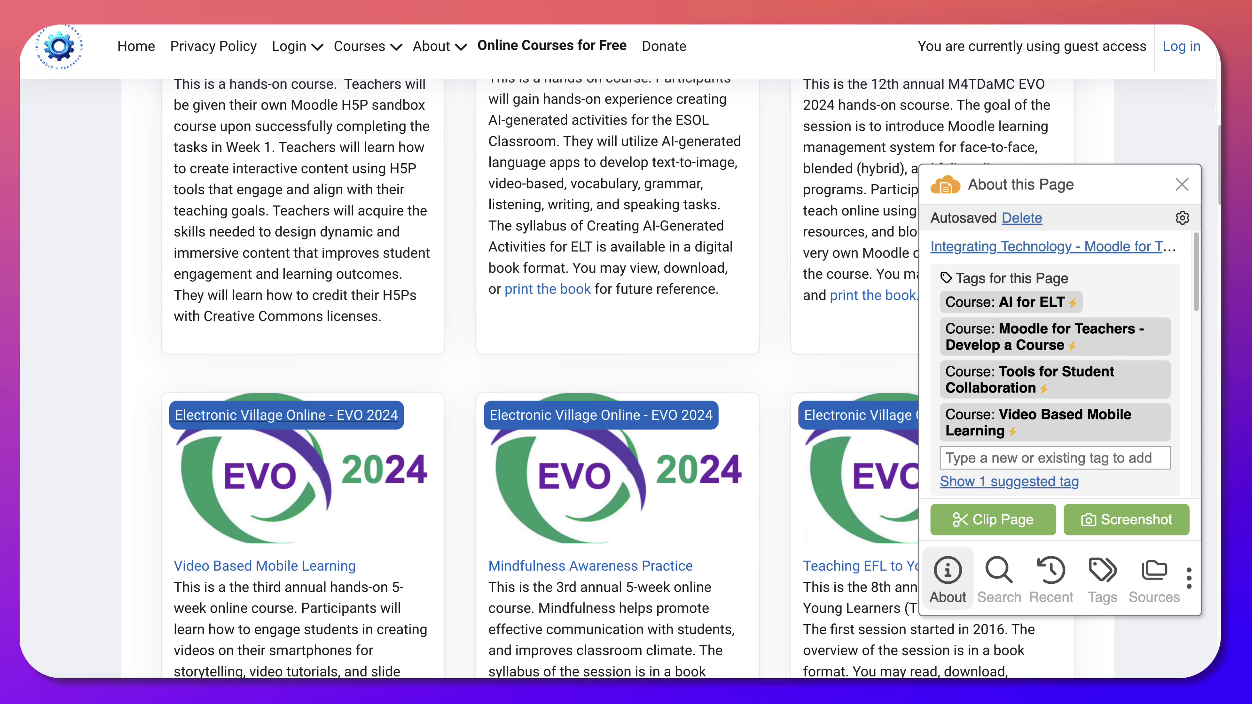
pyautogui.scroll(-4, 542, 345)
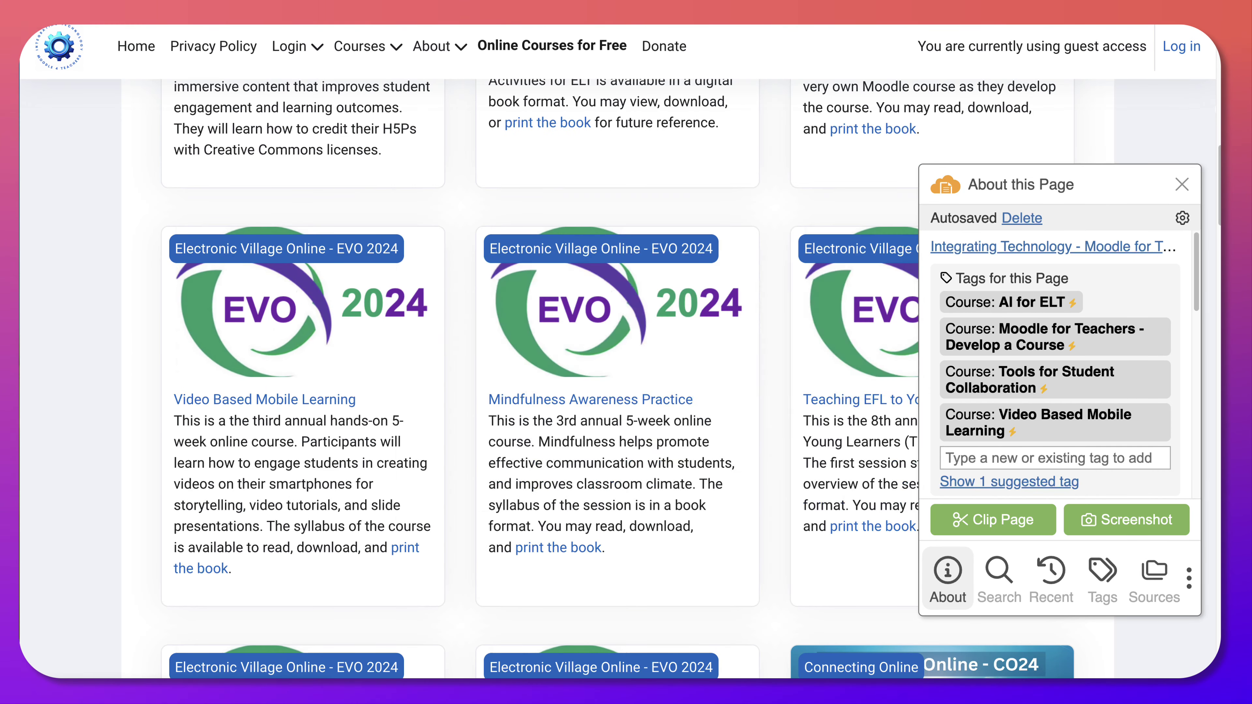
# - Review the files tagged Video Based Mobile Learning, the connected sources, the recently edited files and the list of course tags in Dokkio
pyautogui.click(1054, 423)
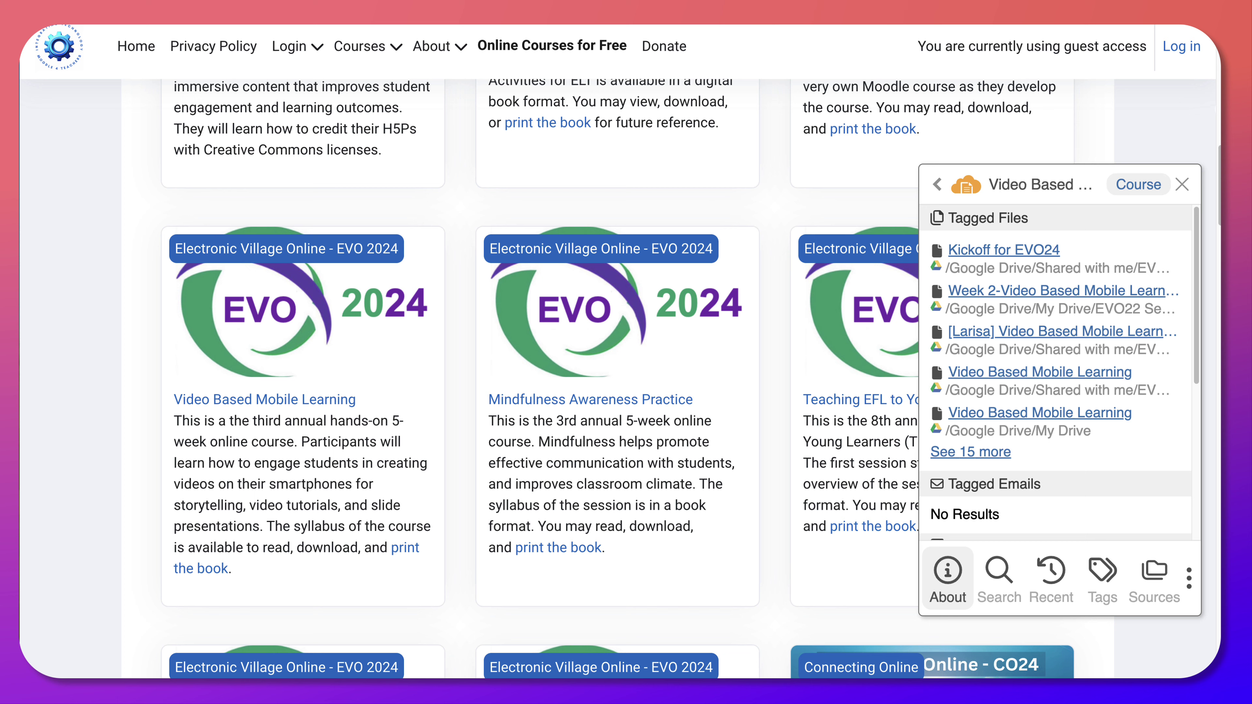
pyautogui.click(1154, 577)
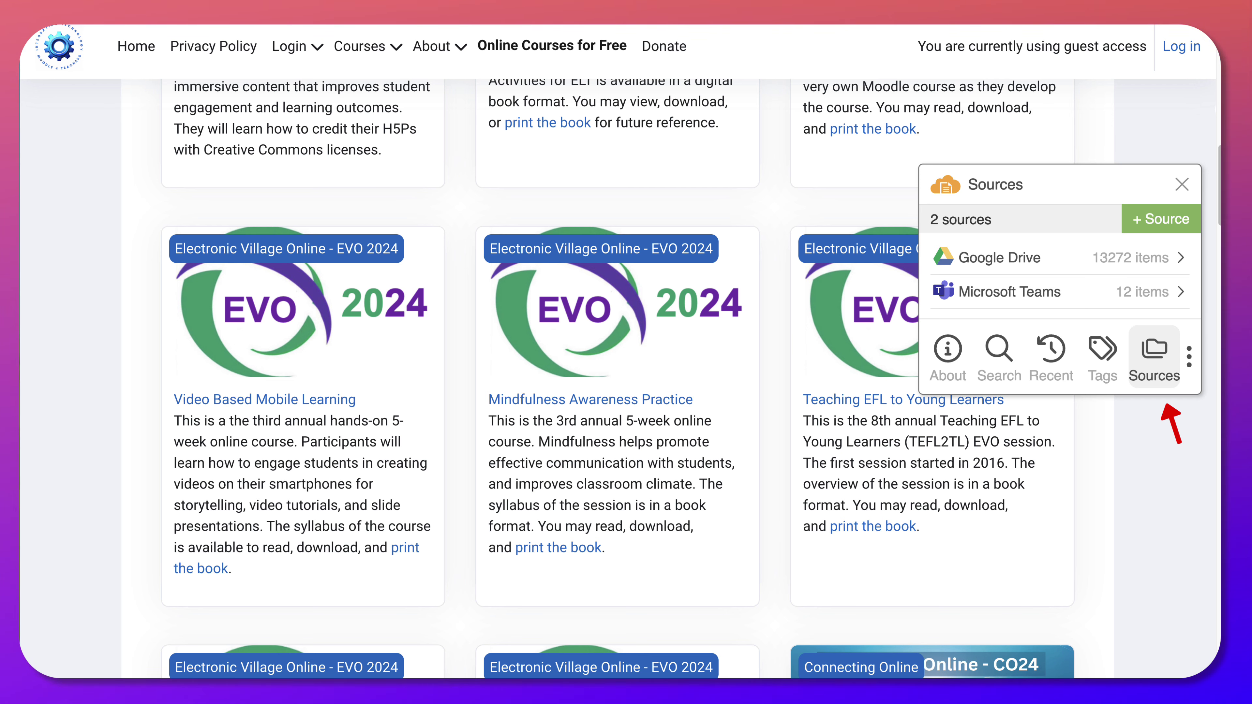
pyautogui.click(1051, 357)
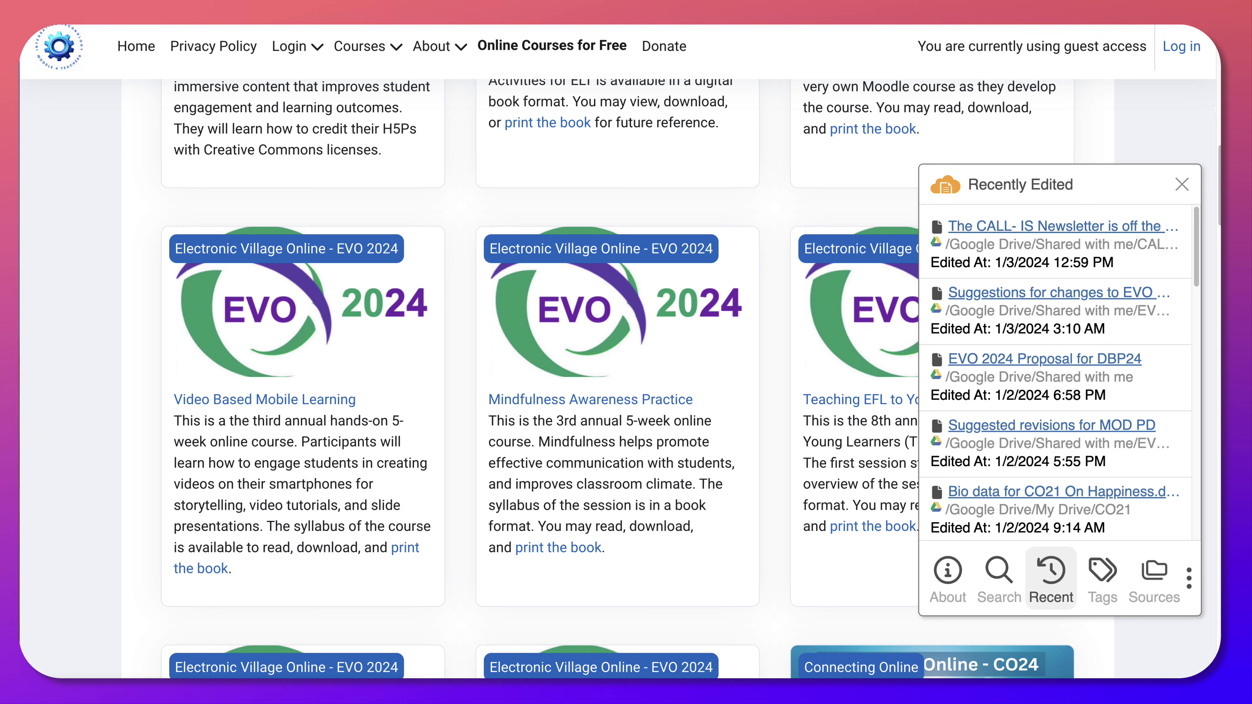
pyautogui.click(999, 578)
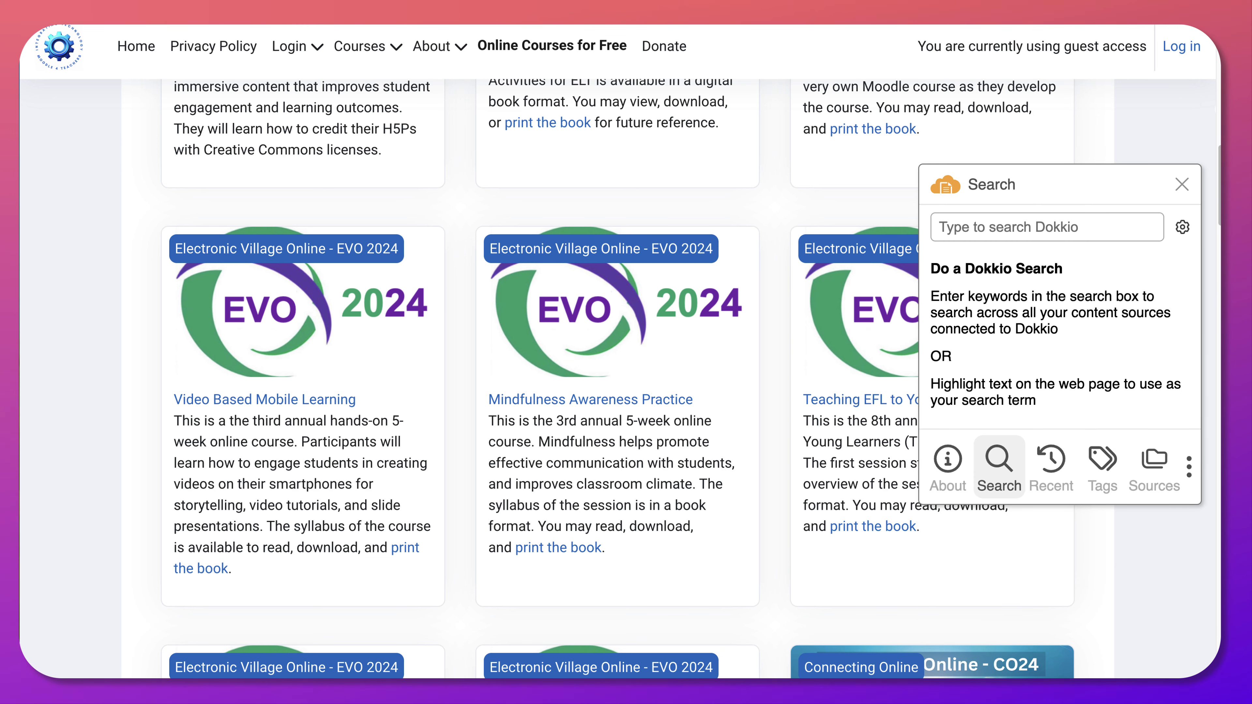
pyautogui.click(947, 465)
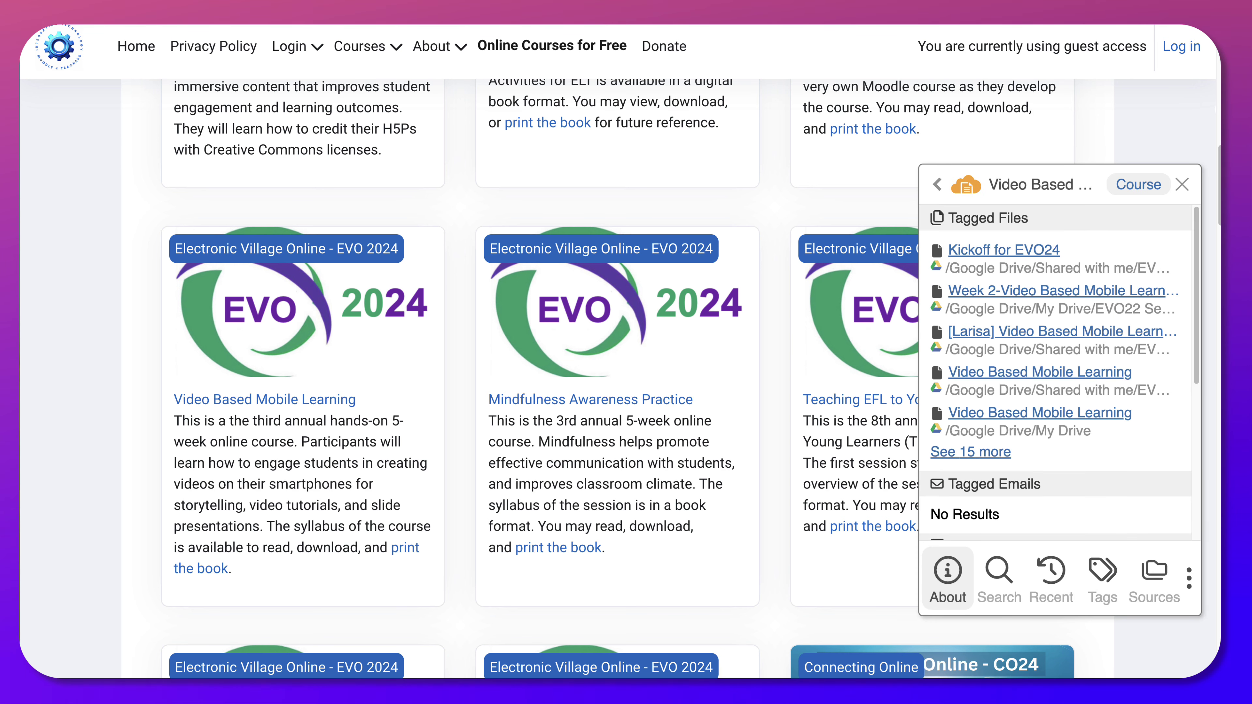
pyautogui.click(1103, 578)
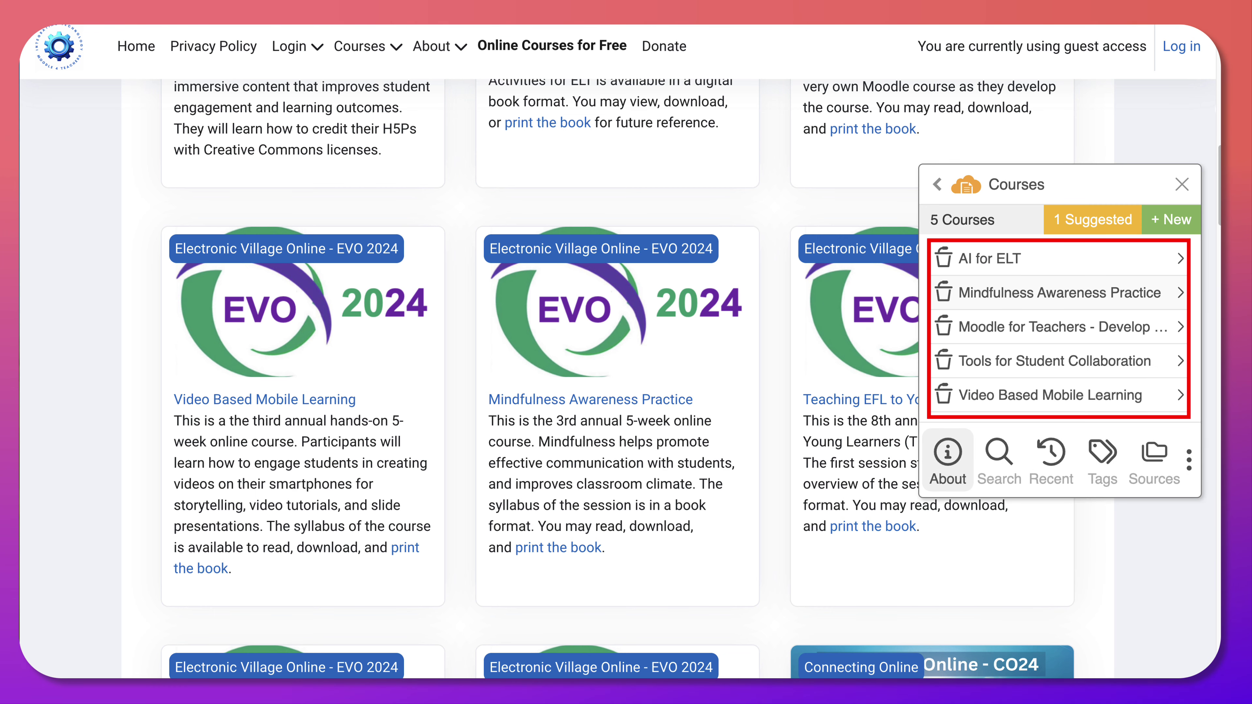
# - Open the Video Based Mobile Learning course page from its EVO 2024 card
pyautogui.scroll(-1, 542, 346)
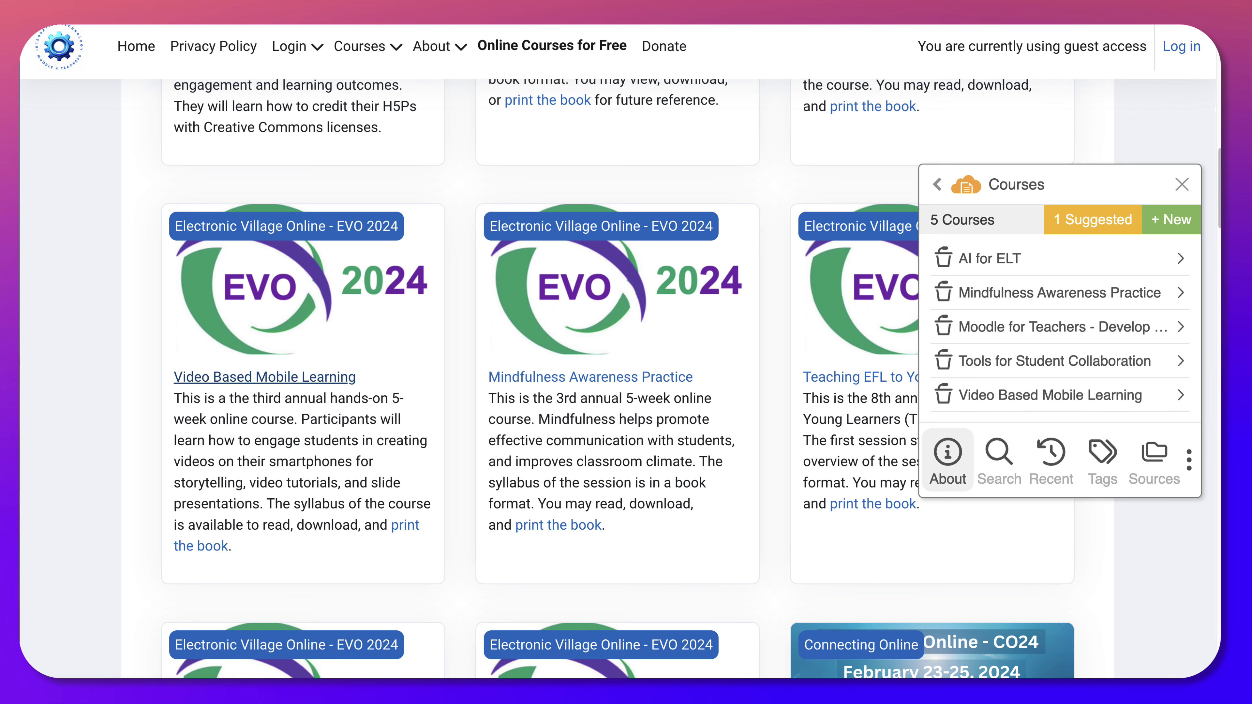
pyautogui.click(264, 377)
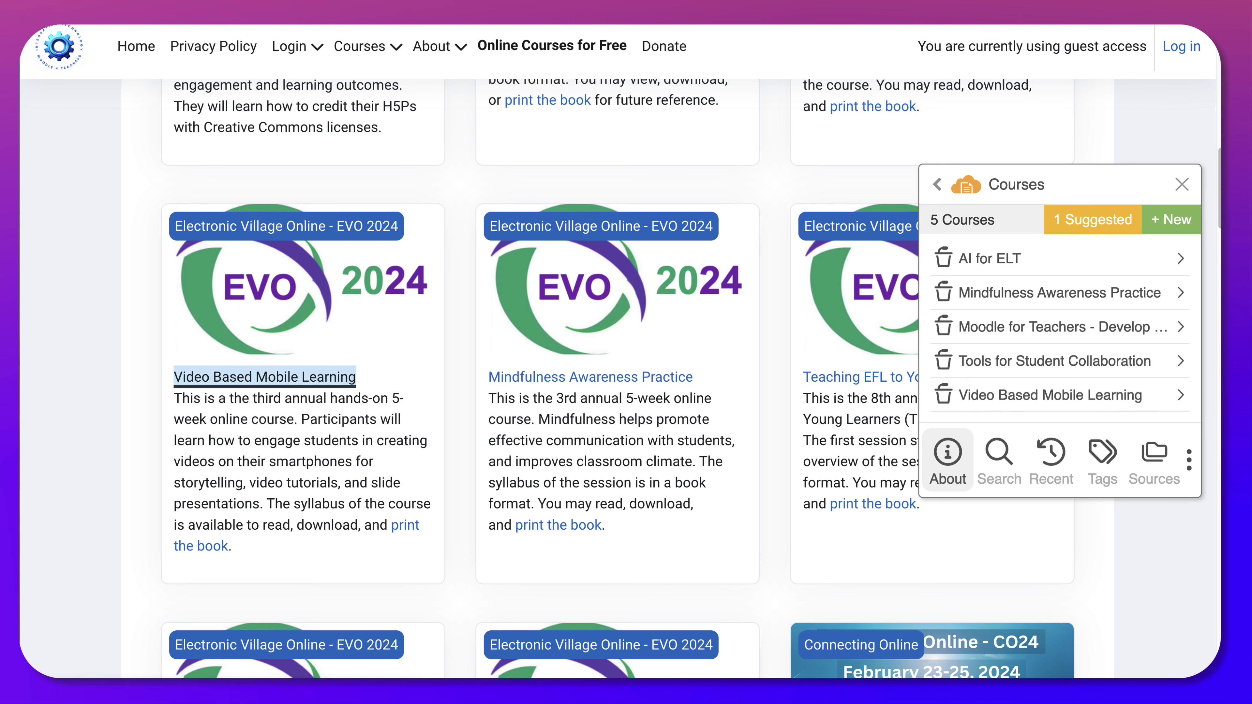
pyautogui.scroll(1, 264, 377)
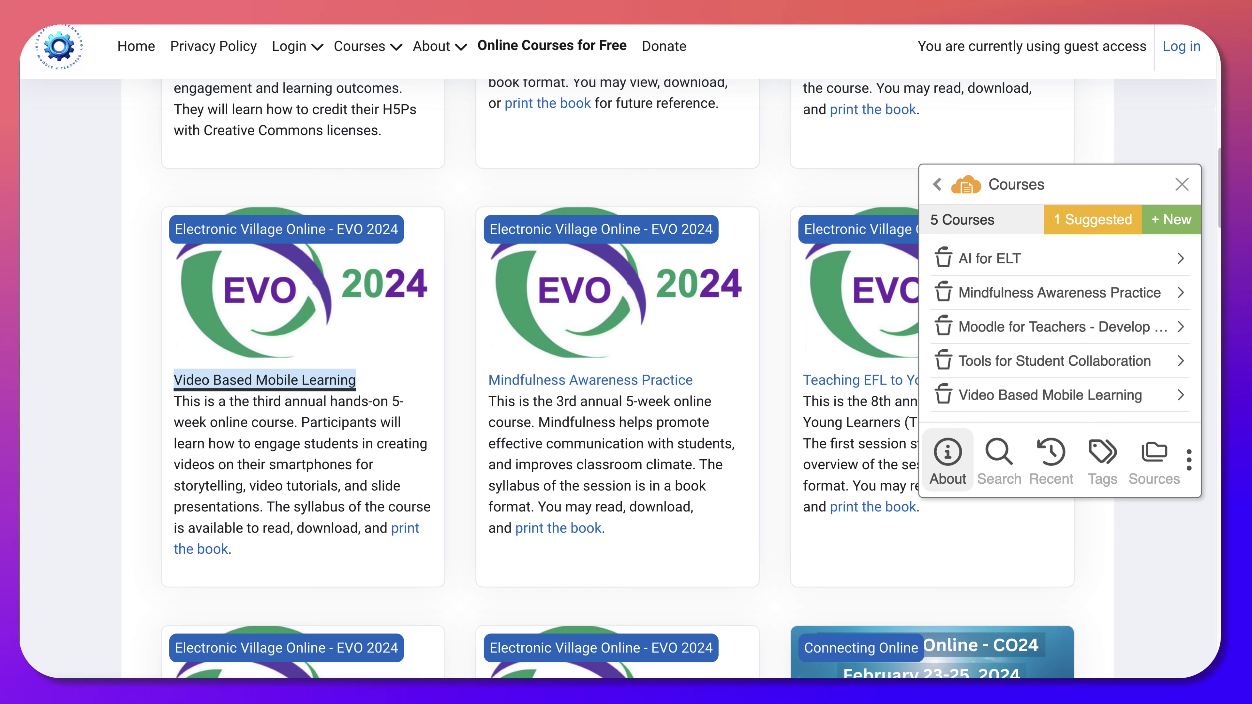
pyautogui.press('Return')
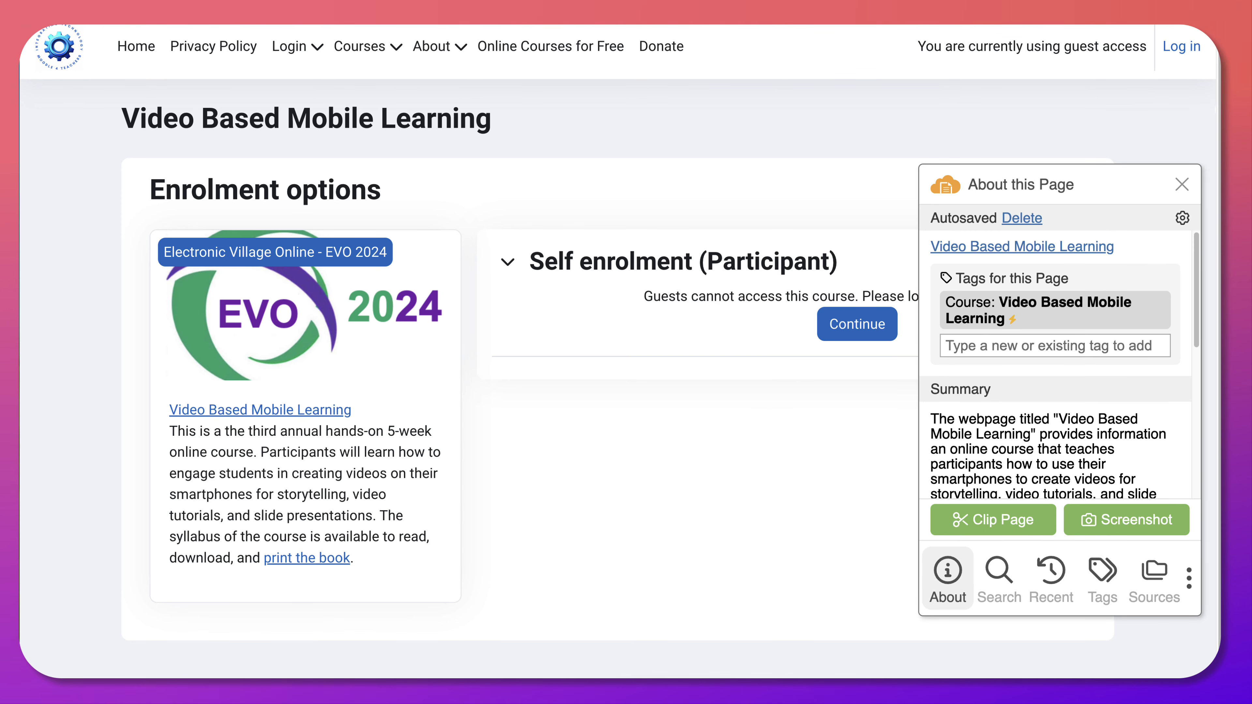
# - Read Dokkio's summary of the Video Based Mobile Learning page and its related content, comparing them with the course description
pyautogui.scroll(-3, 1055, 346)
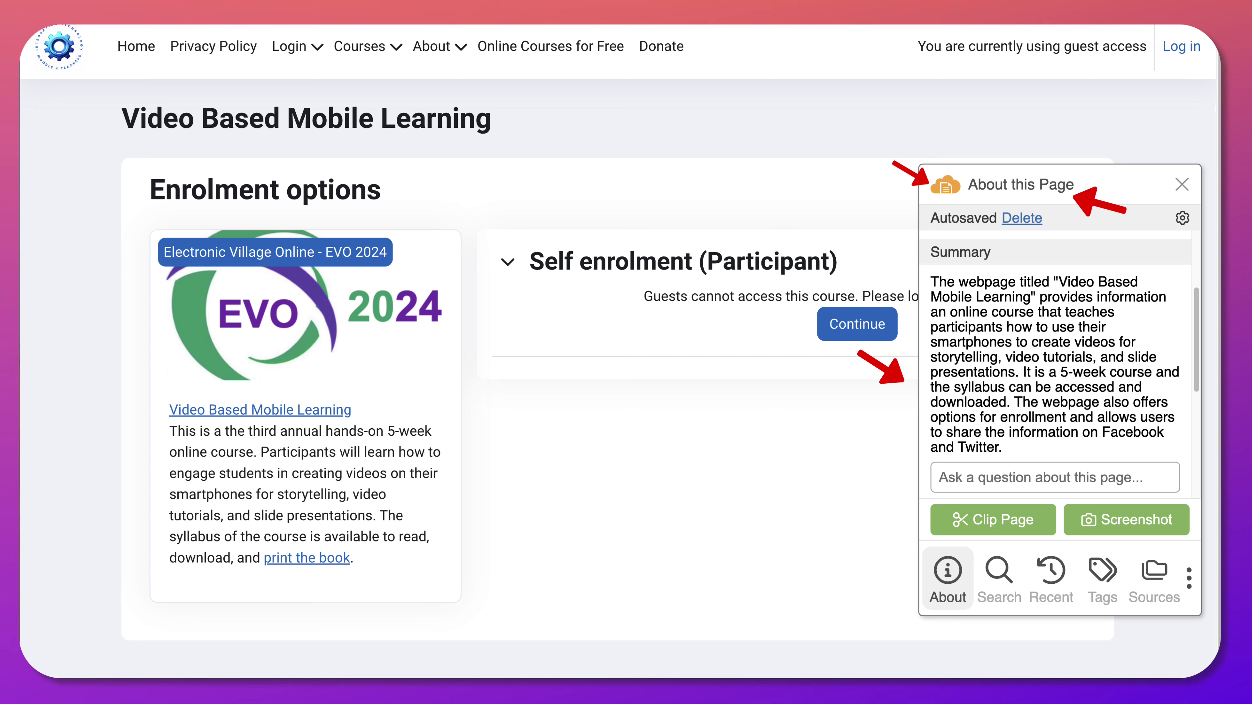
pyautogui.scroll(-1, 567, 380)
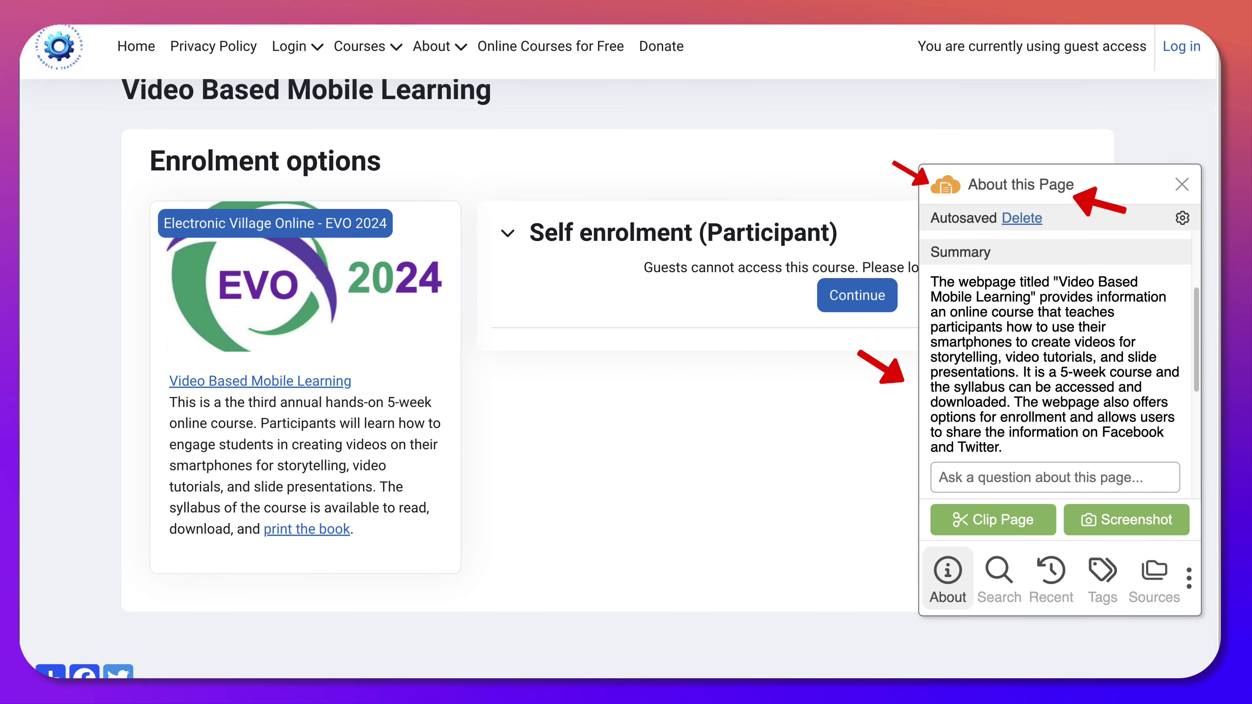
pyautogui.scroll(-3, 1055, 365)
pyautogui.scroll(1, 1055, 364)
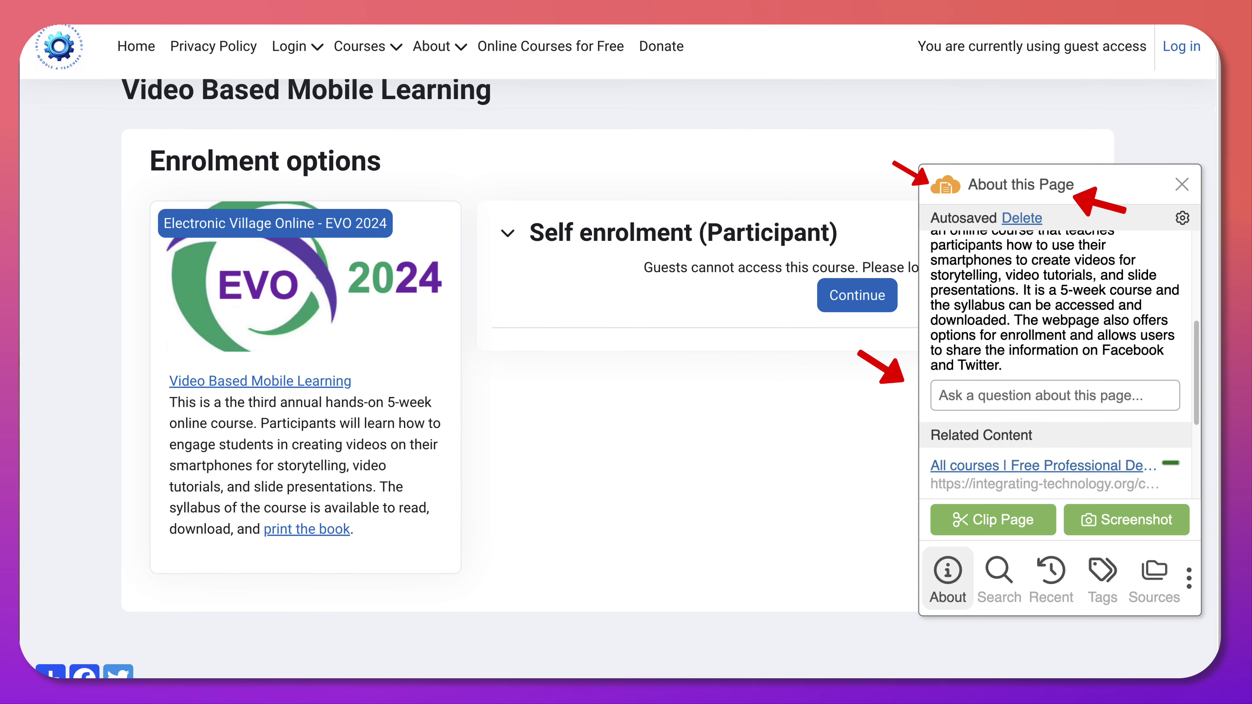
pyautogui.scroll(1, 567, 380)
pyautogui.scroll(1, 1055, 315)
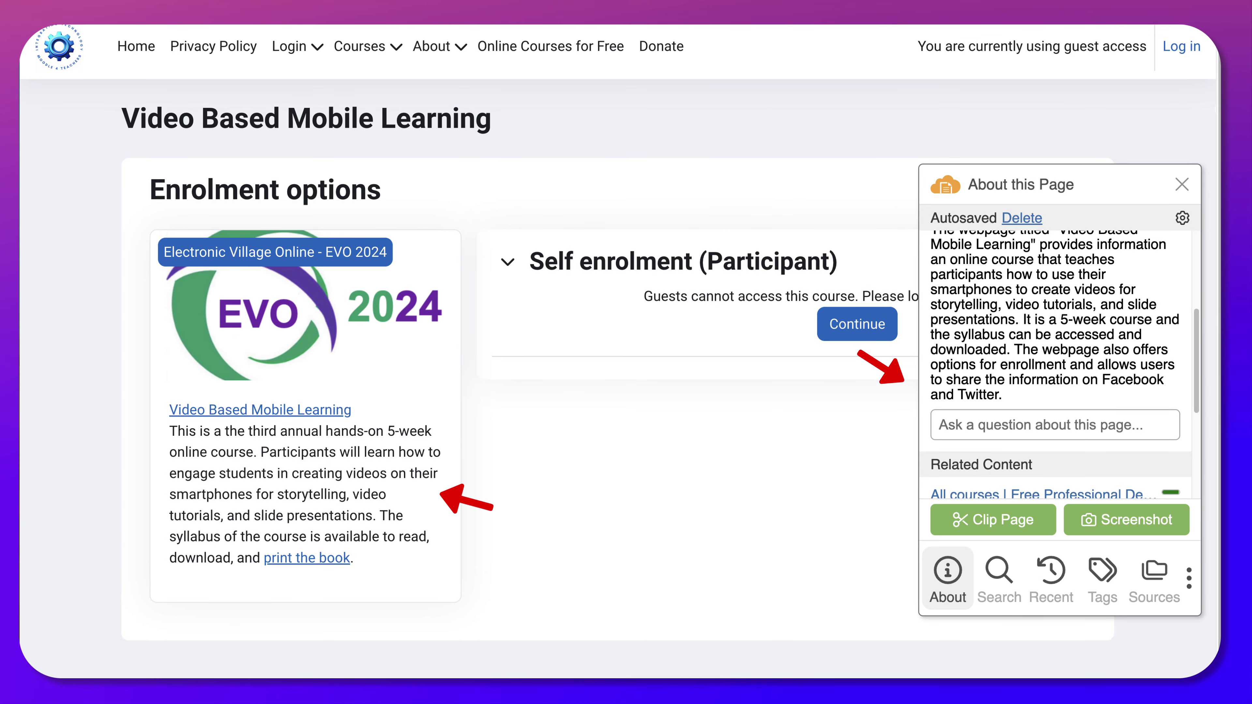
pyautogui.scroll(-3, 1055, 365)
pyautogui.scroll(2, 1054, 364)
pyautogui.scroll(1, 567, 380)
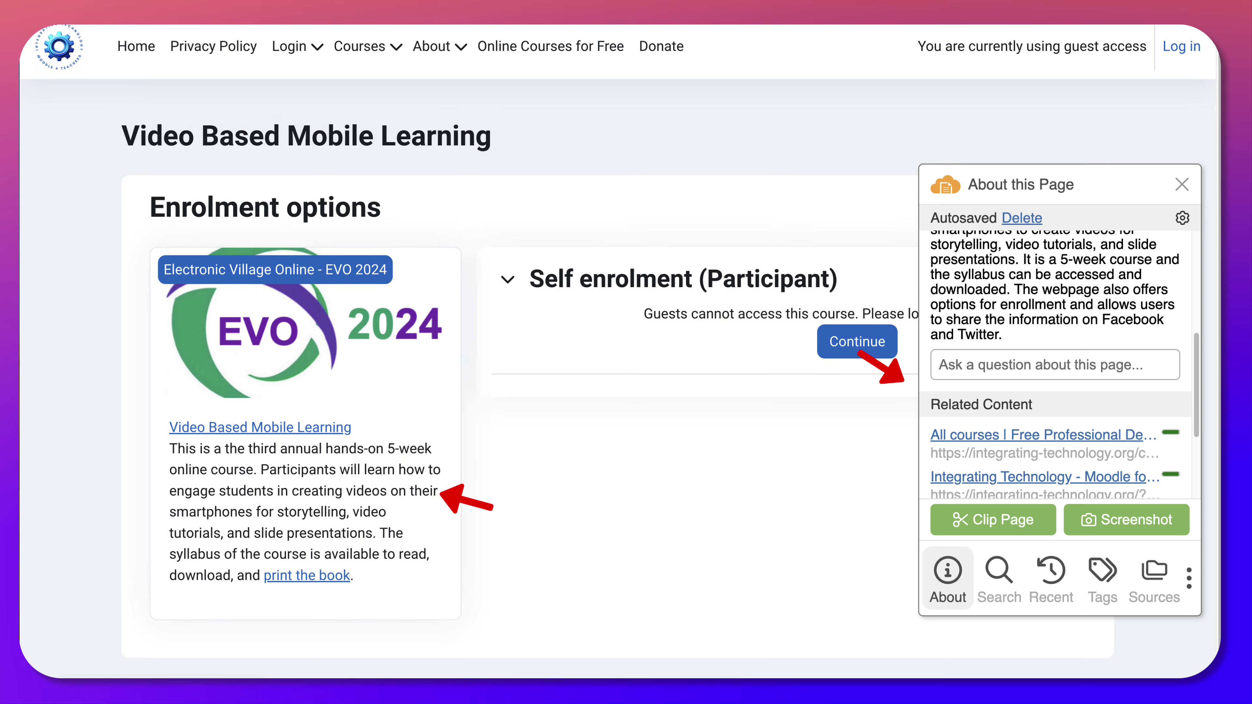
pyautogui.scroll(-1, 567, 394)
pyautogui.scroll(1, 1054, 296)
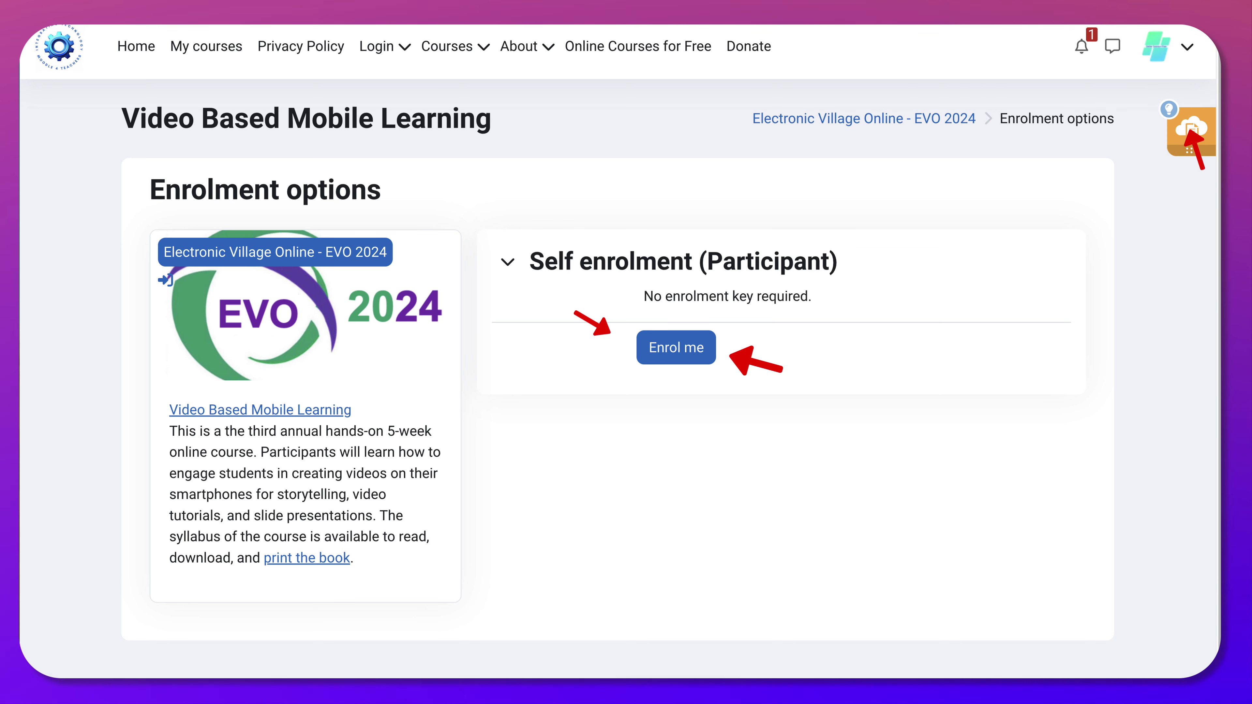
# - Self-enrol in the Video Based Mobile Learning course and open the Dokkio extension on the course page
pyautogui.click(676, 347)
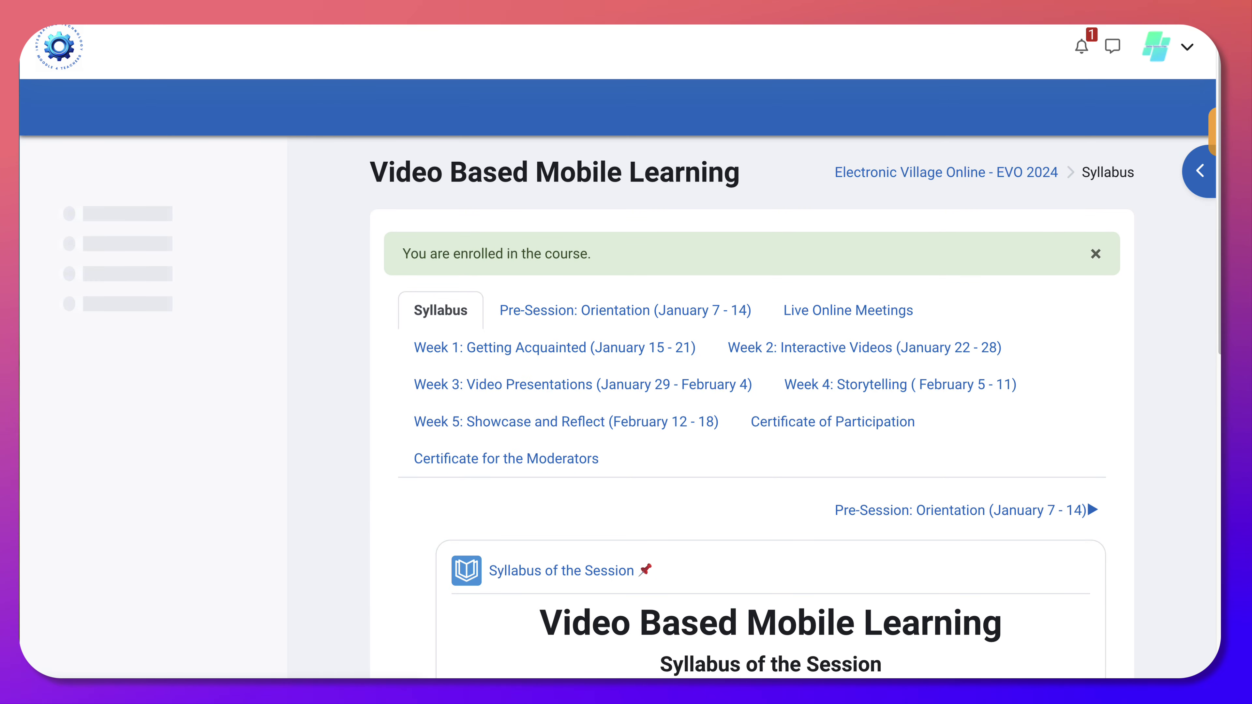
pyautogui.click(1193, 128)
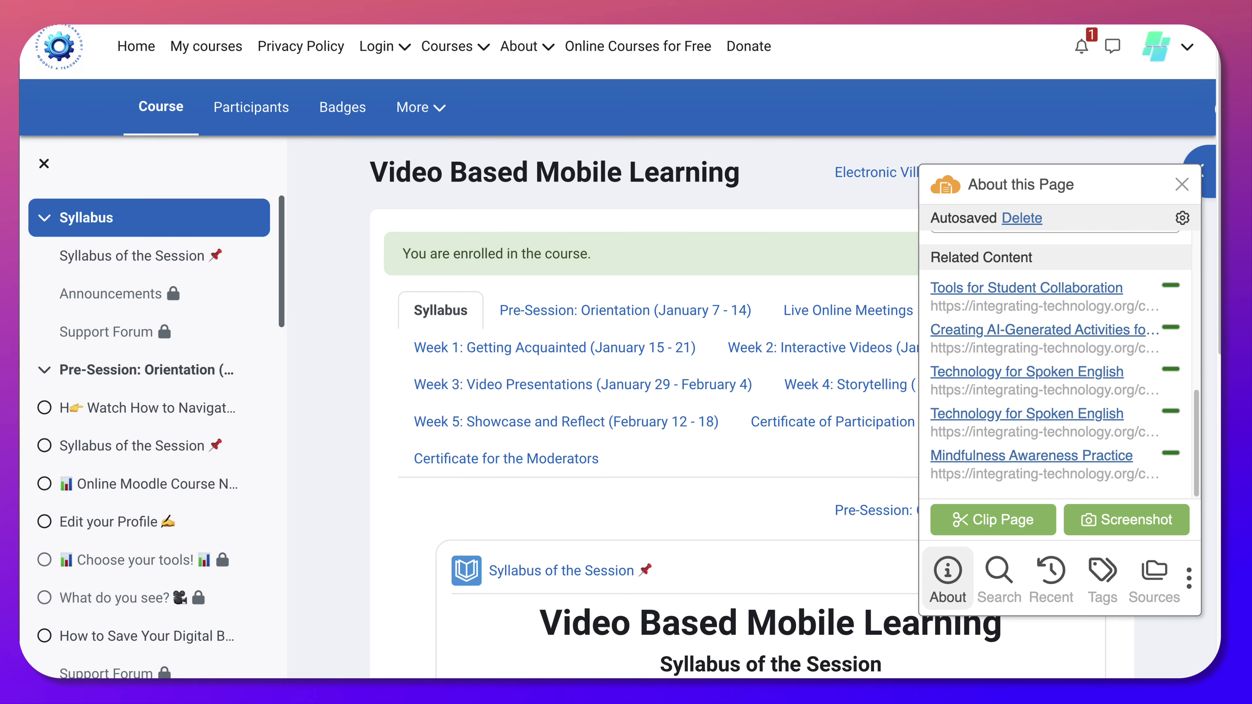
# - Preview the saved Mindfulness Awareness Practice page listed as related content and enlarge its thumbnail
pyautogui.scroll(-1, 641, 395)
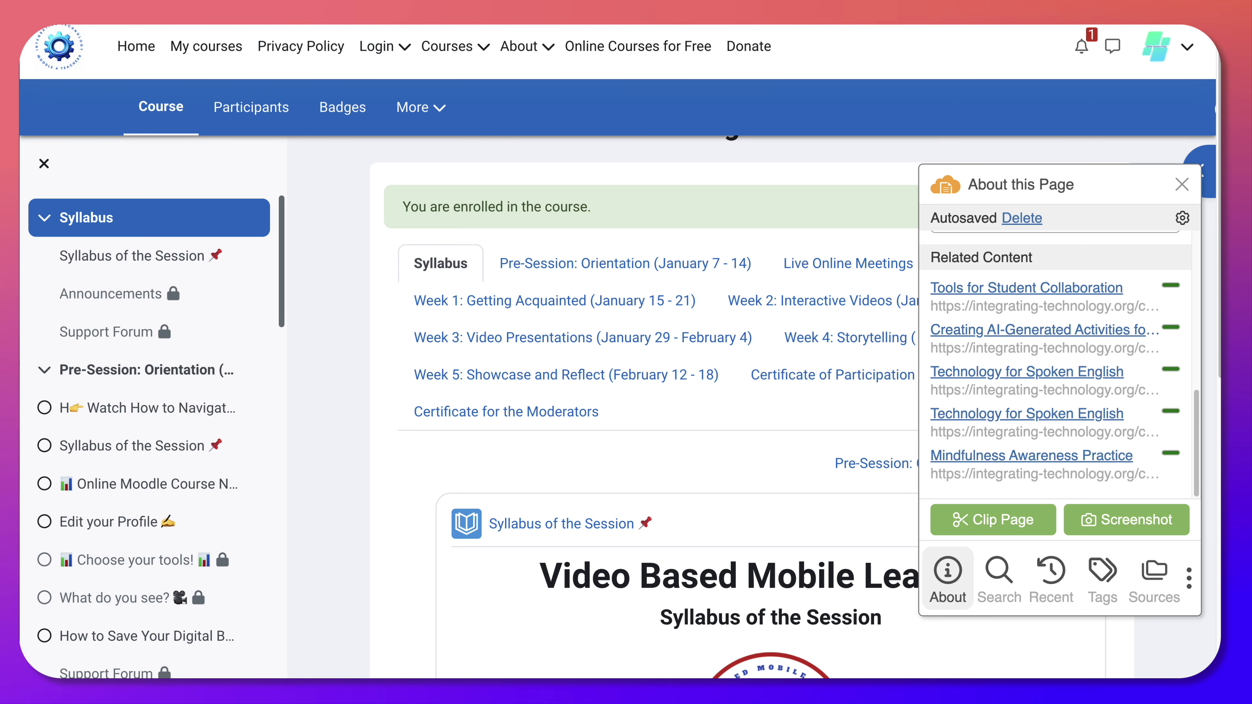
pyautogui.scroll(-4, 1032, 456)
pyautogui.moveTo(1032, 456)
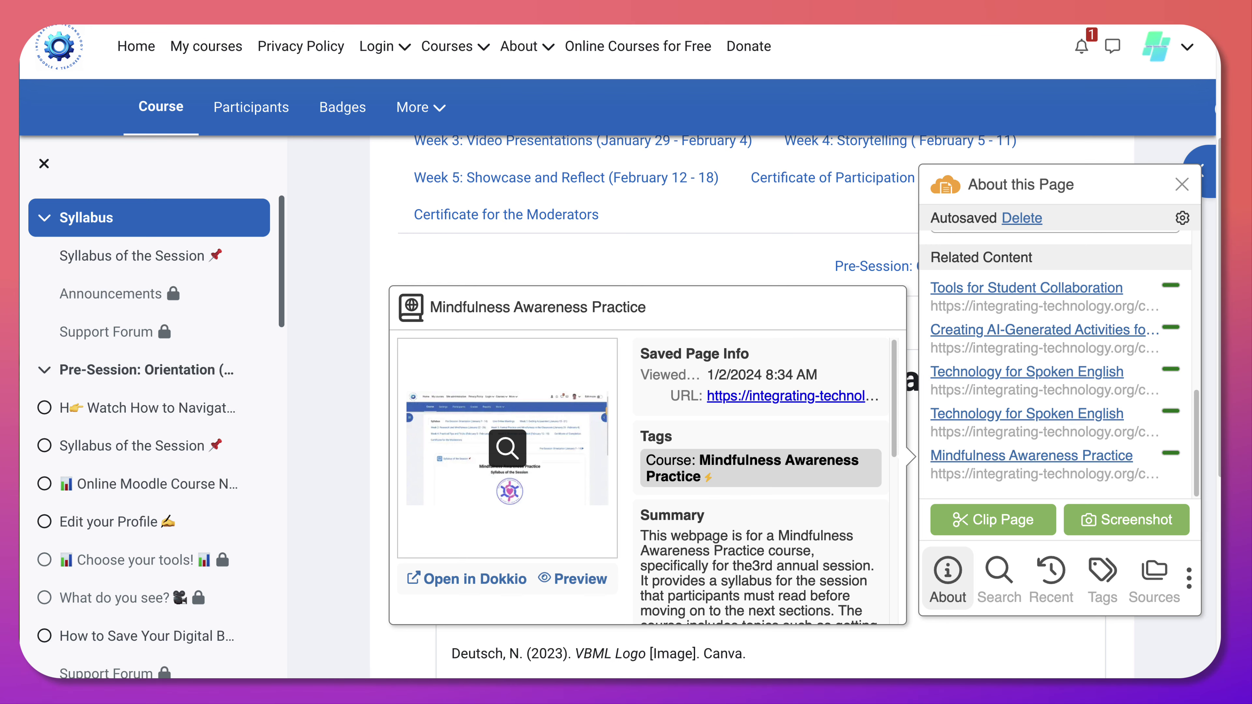
pyautogui.click(507, 447)
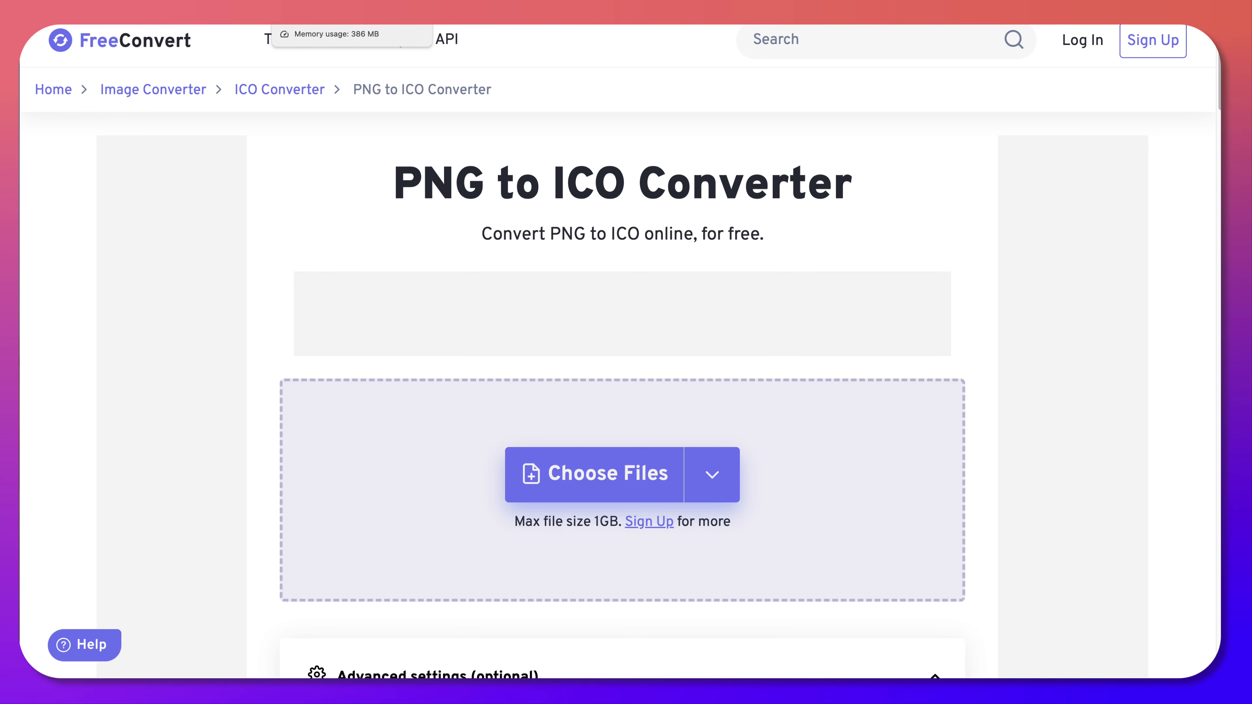
pyautogui.click(305, 4)
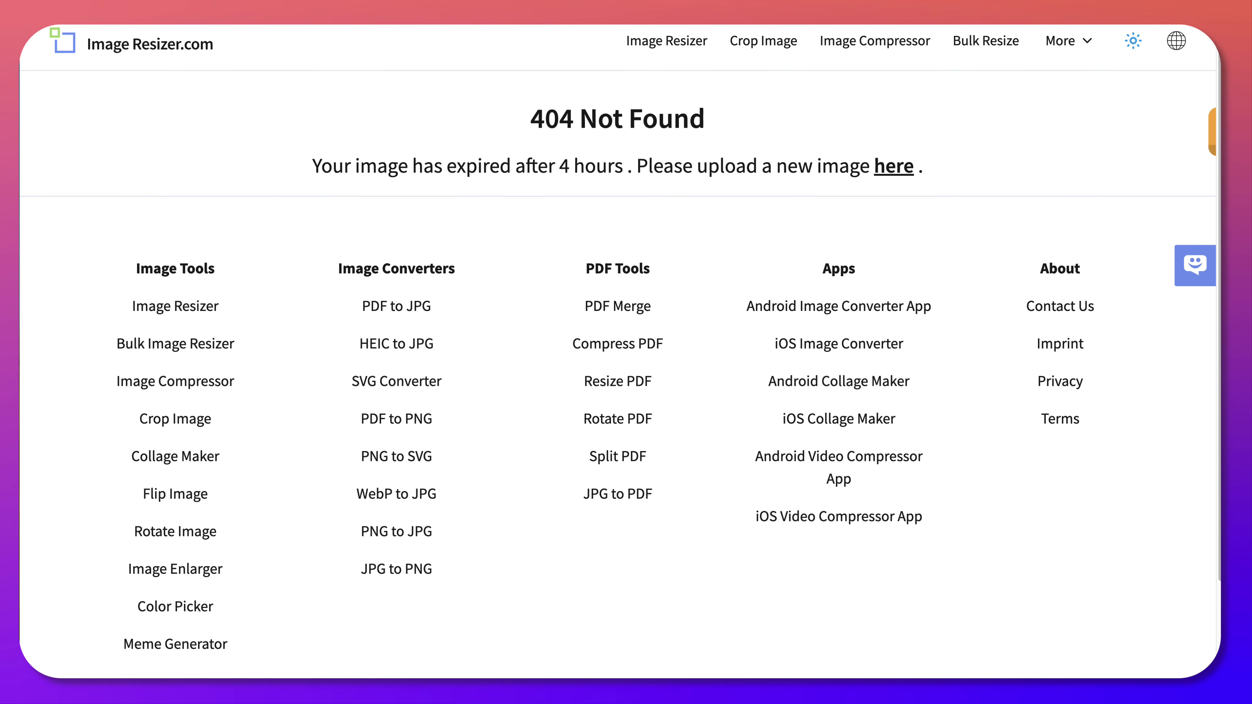
# - Open Dokkio on the Twee My Projects page and read its summary and related content alongside the project list
pyautogui.click(1193, 131)
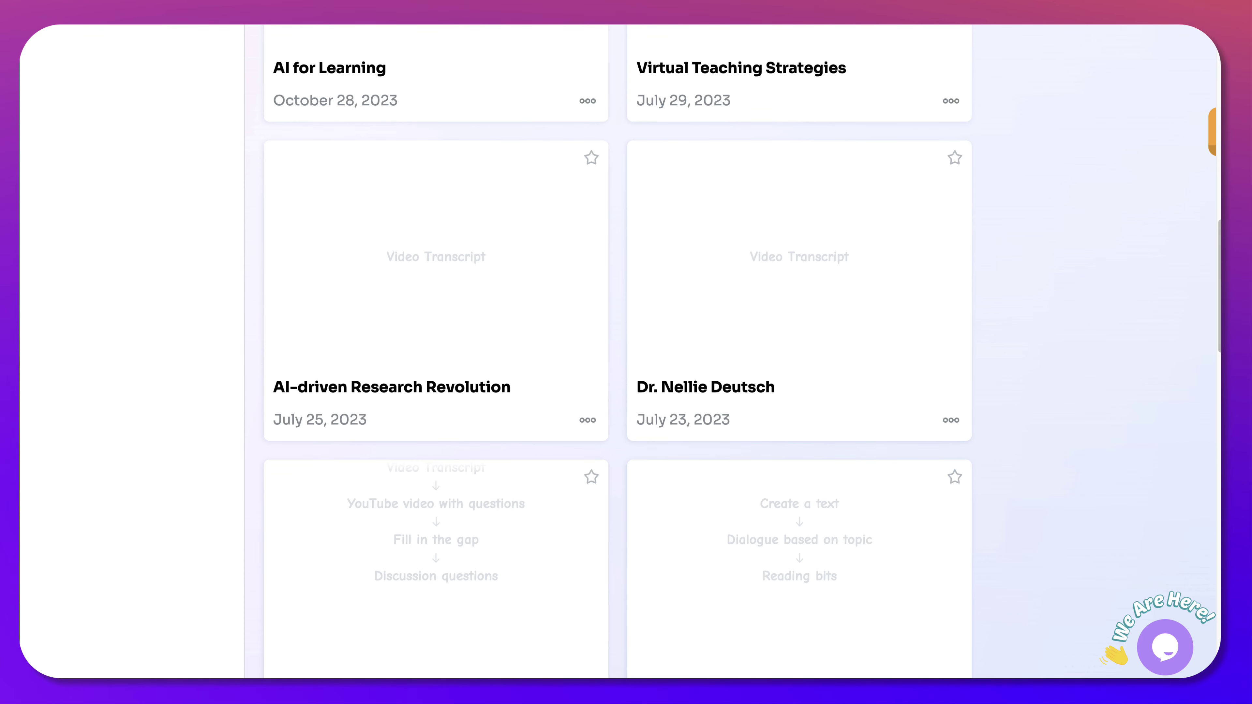
pyautogui.moveTo(1210, 132)
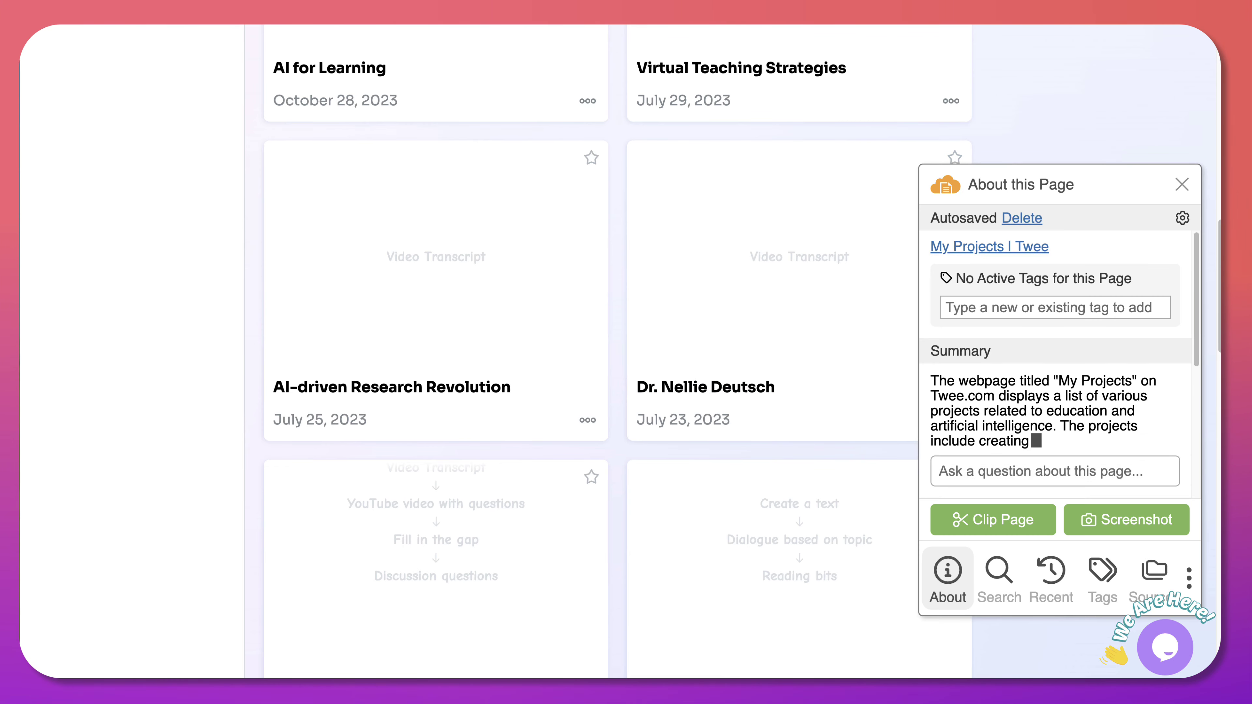
pyautogui.scroll(-4, 1055, 363)
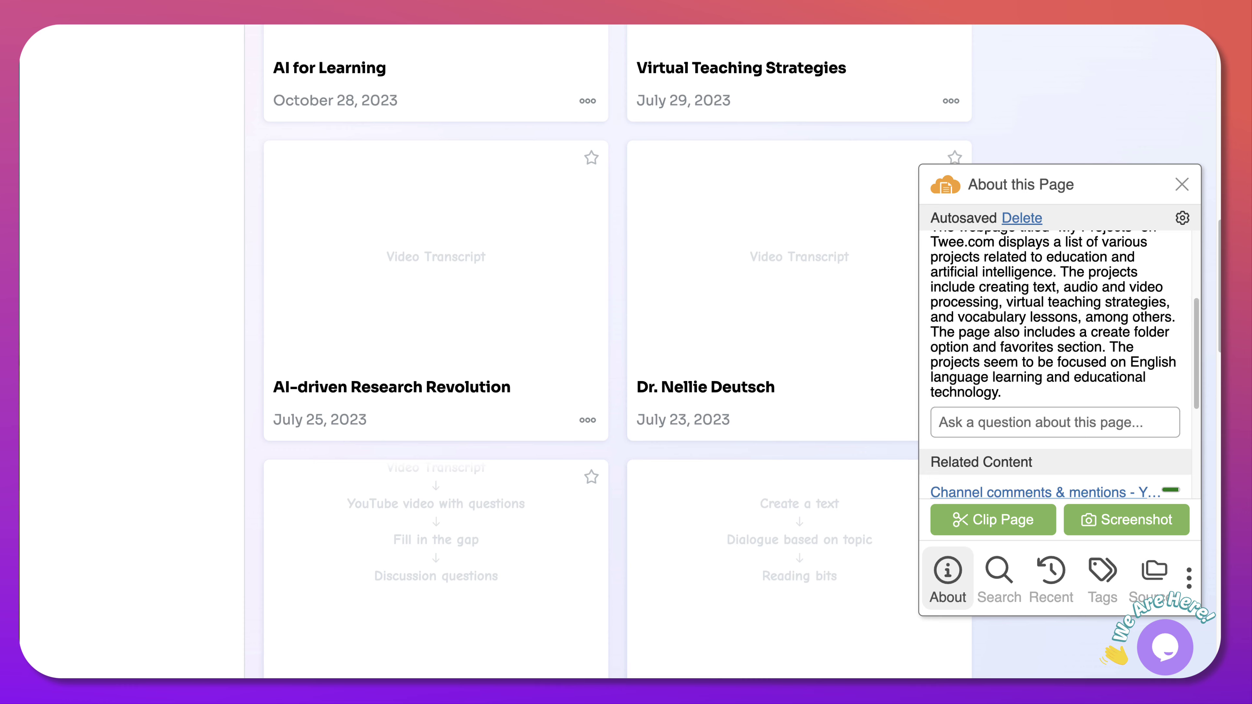
pyautogui.scroll(-1, 1055, 364)
pyautogui.scroll(15, 848, 345)
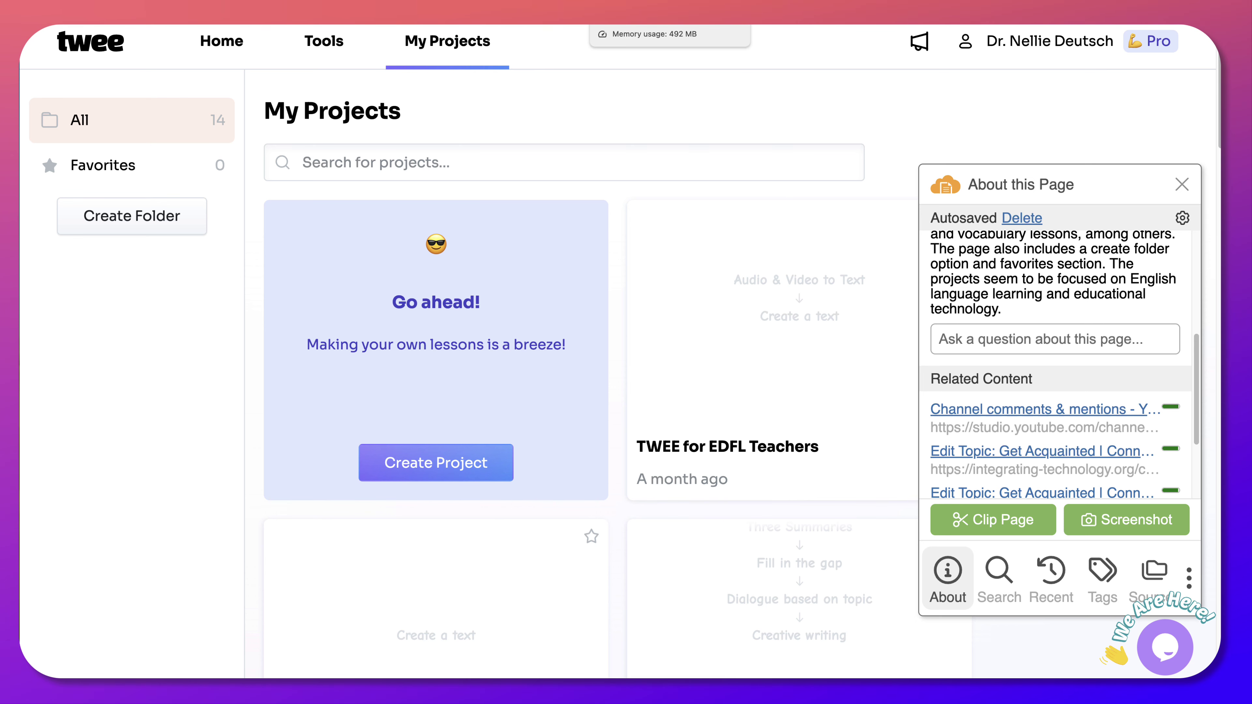
pyautogui.scroll(5, 1055, 364)
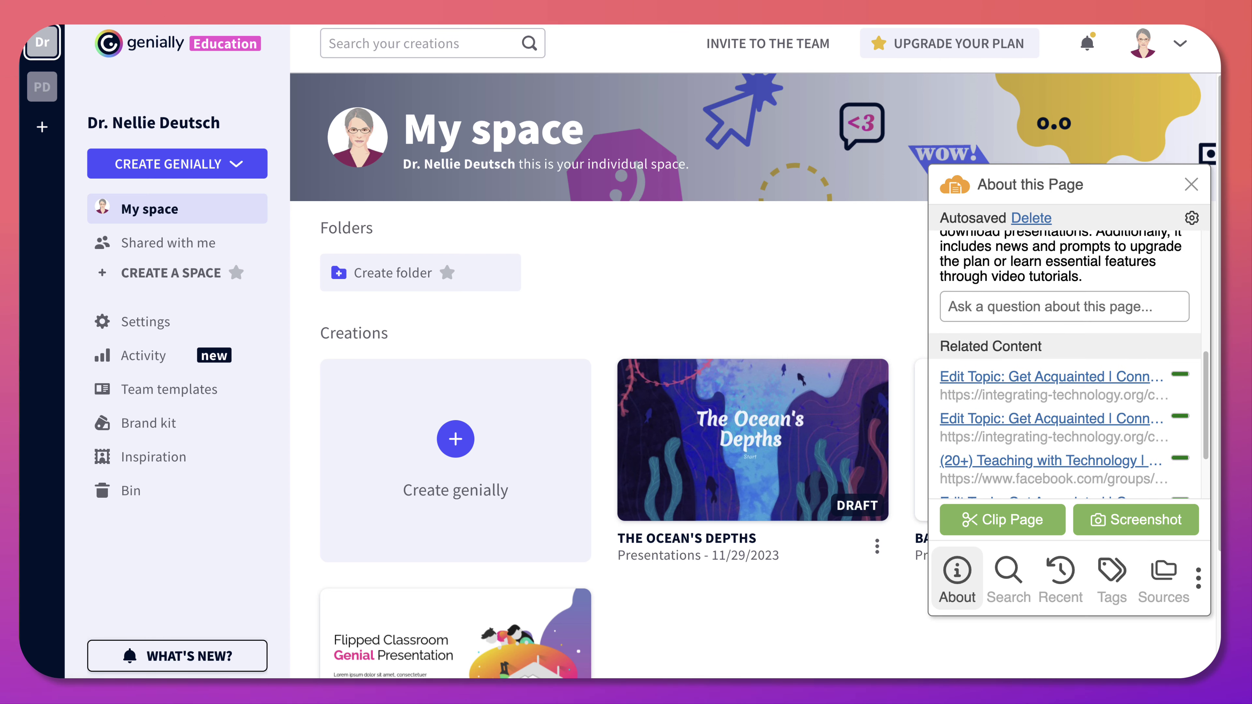
# - Review Dokkio's related content for the Genially My space page and its summary of the Transkriptor sign-in page
pyautogui.scroll(5, 1065, 365)
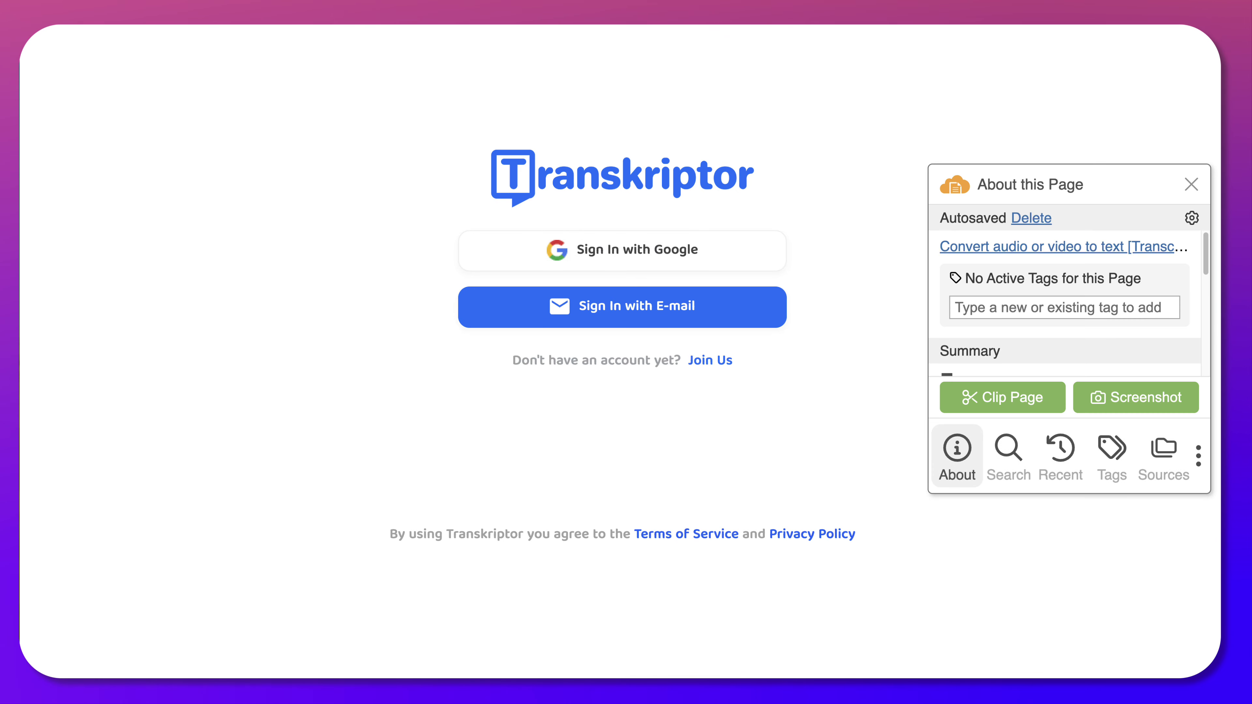
pyautogui.scroll(-5, 1065, 304)
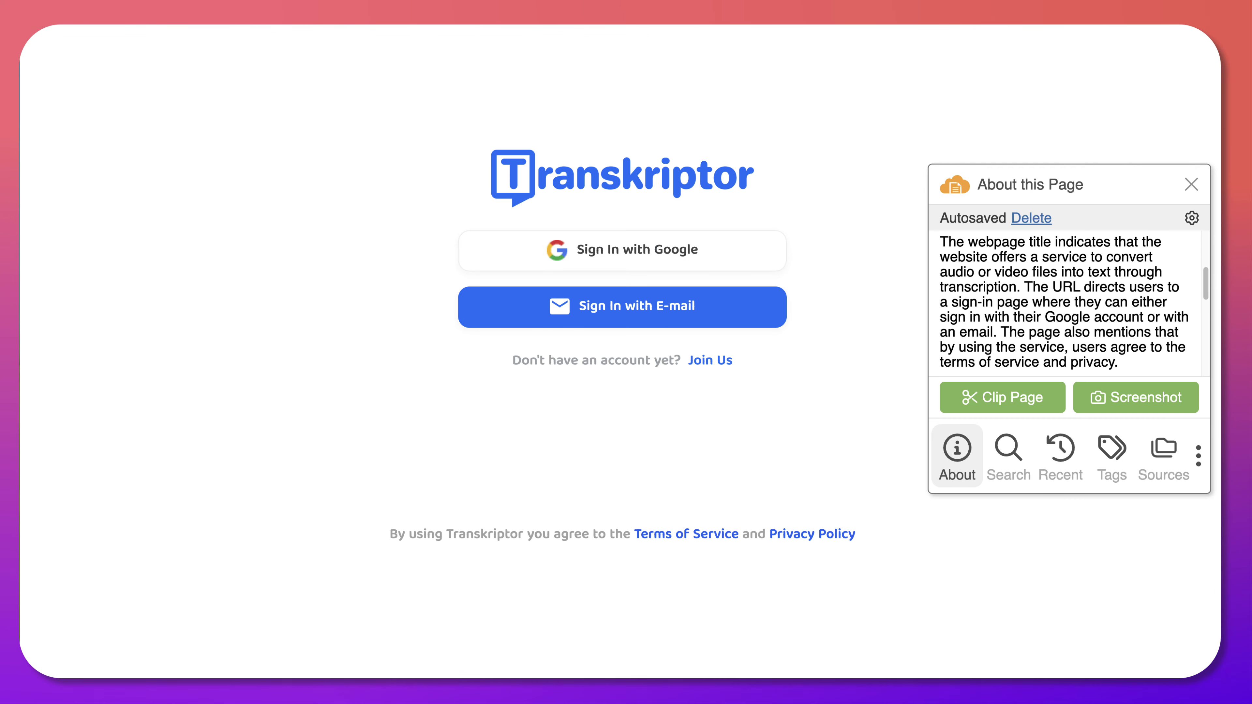
pyautogui.scroll(-1, 1065, 303)
pyautogui.scroll(1, 1065, 304)
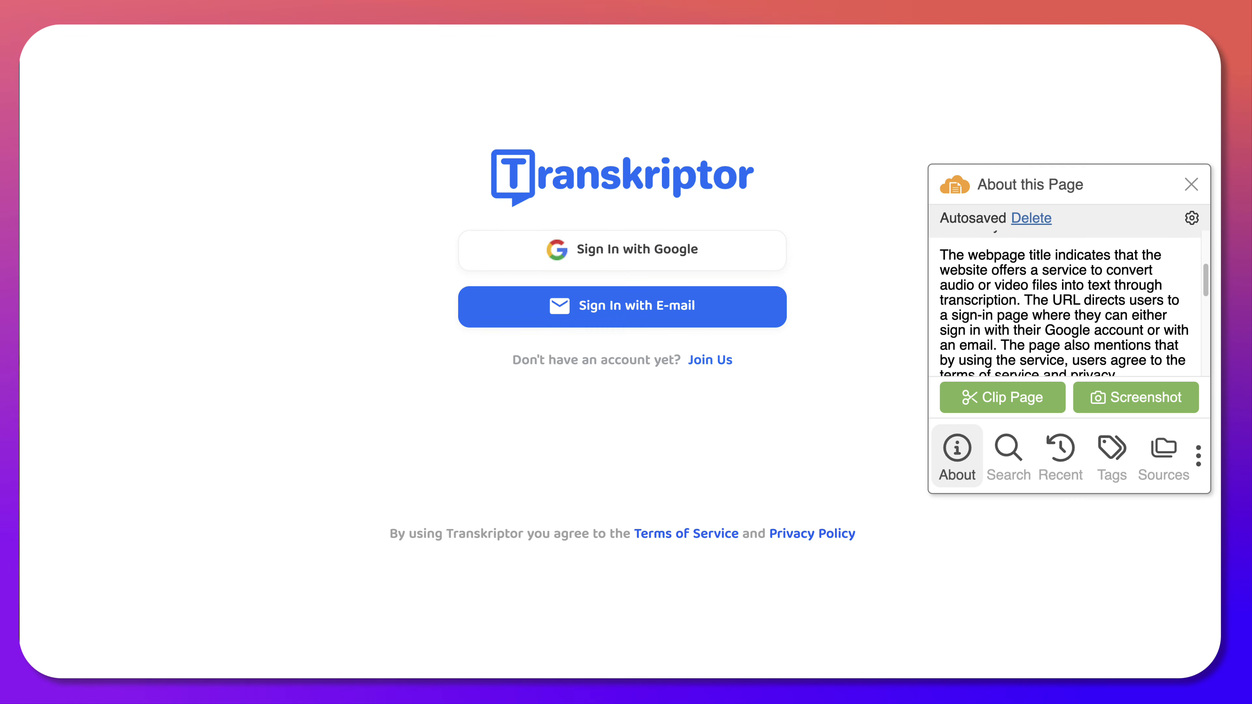
pyautogui.scroll(-3, 1065, 304)
pyautogui.scroll(-1, 1065, 303)
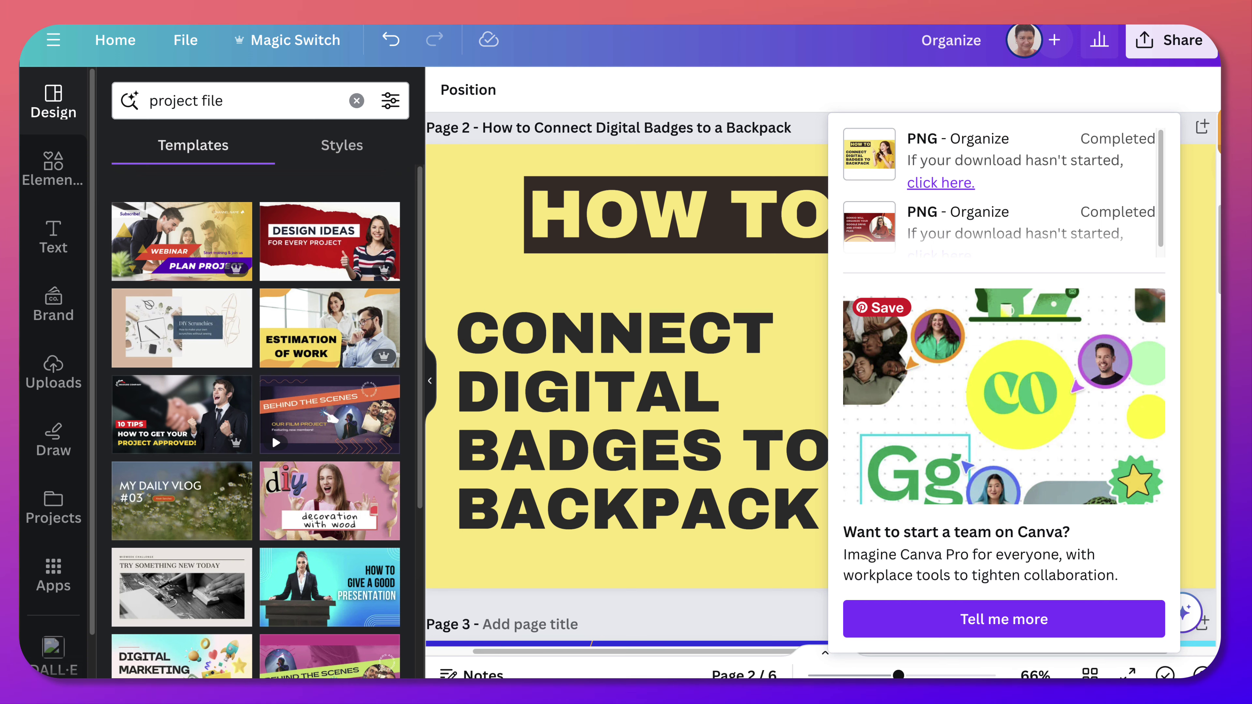
# - Open Dokkio on the Canva YouTube thumbnail design and check its account information and automatic saving options
pyautogui.click(1207, 129)
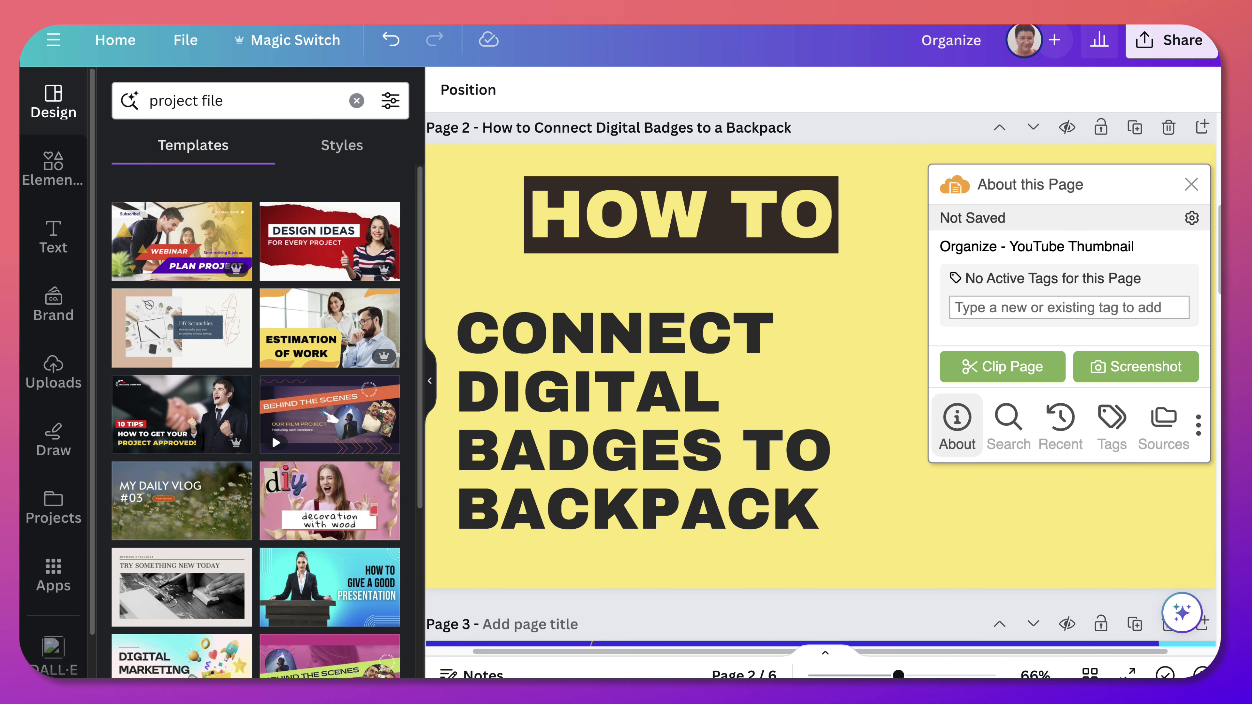
pyautogui.click(1191, 218)
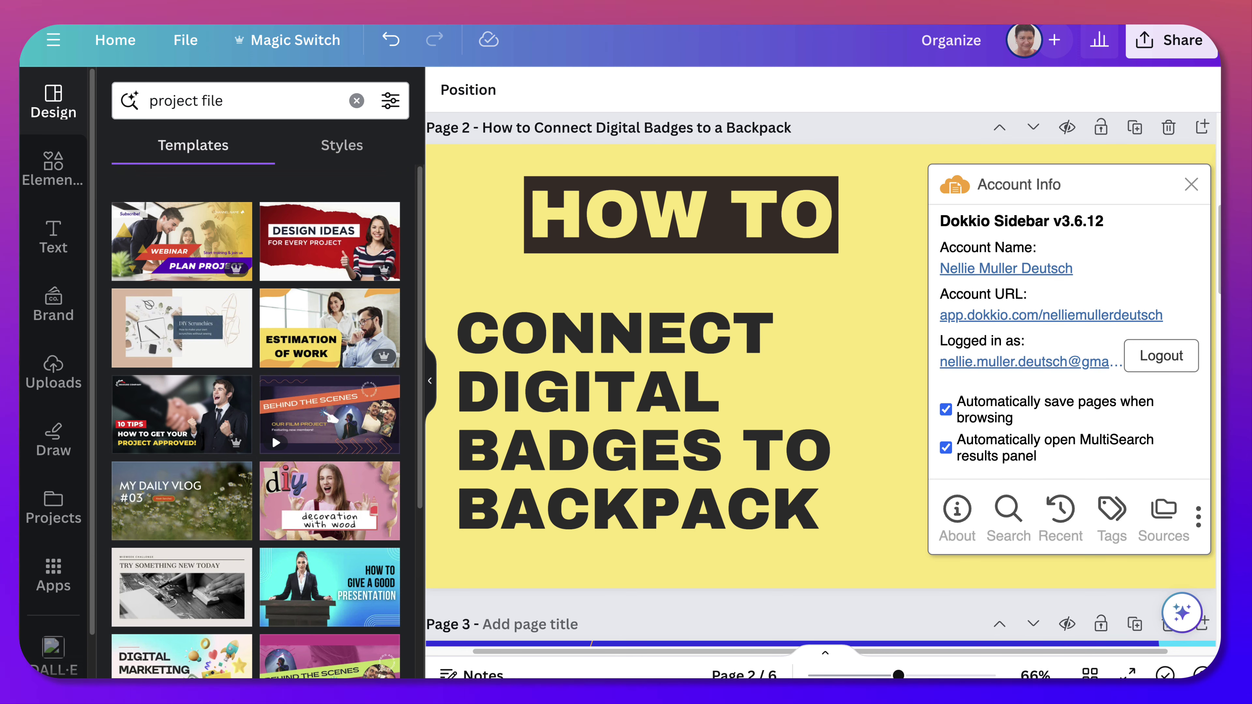
pyautogui.click(957, 517)
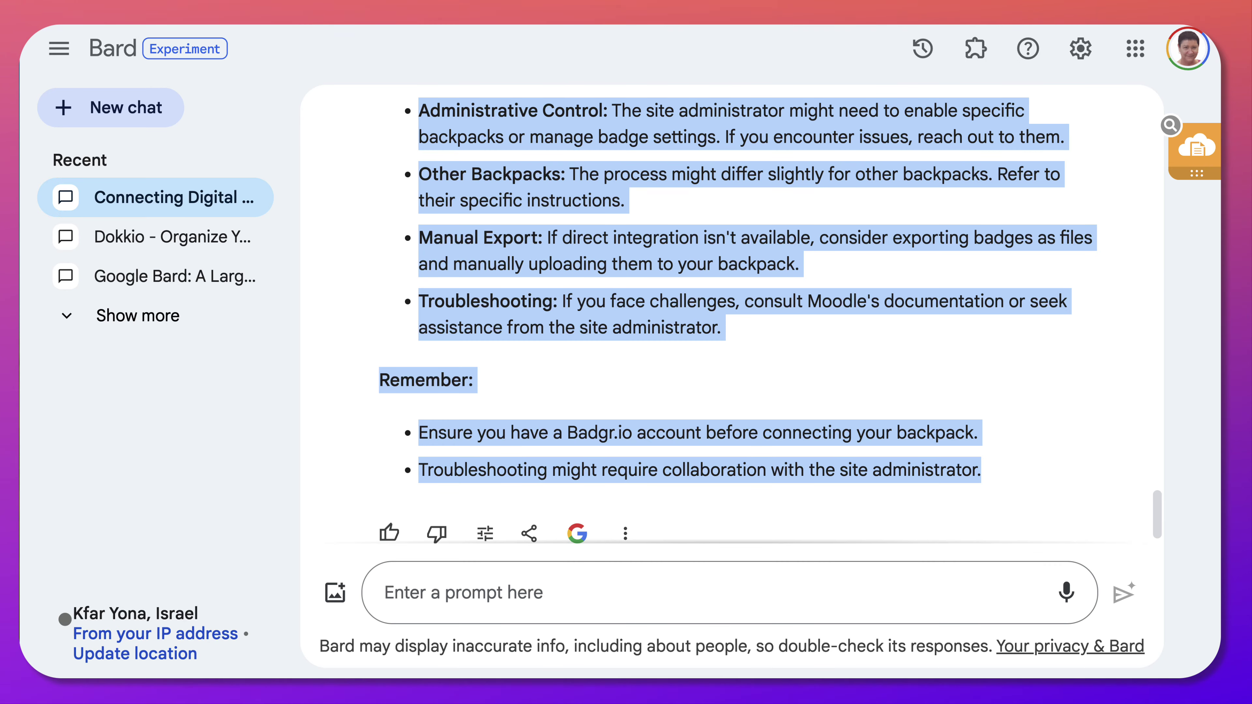
# - Open Dokkio on the Bard chat page and read its summary and related content
pyautogui.click(1197, 147)
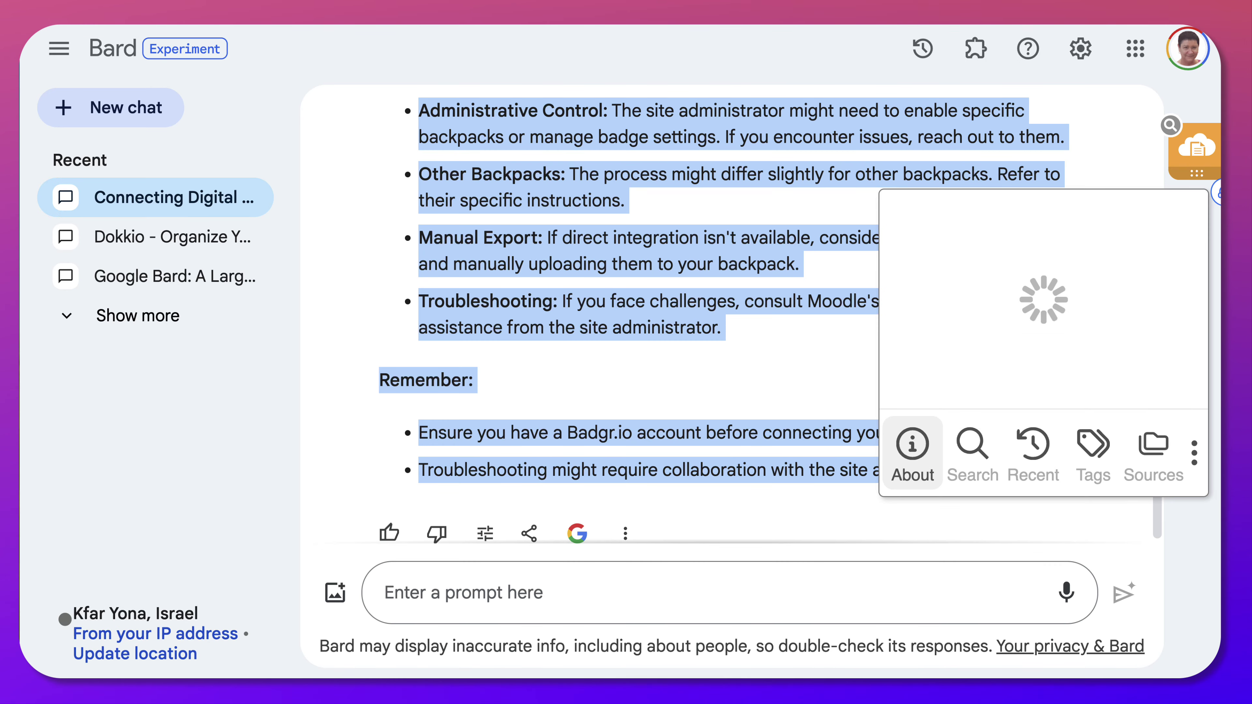
pyautogui.scroll(-7, 1040, 375)
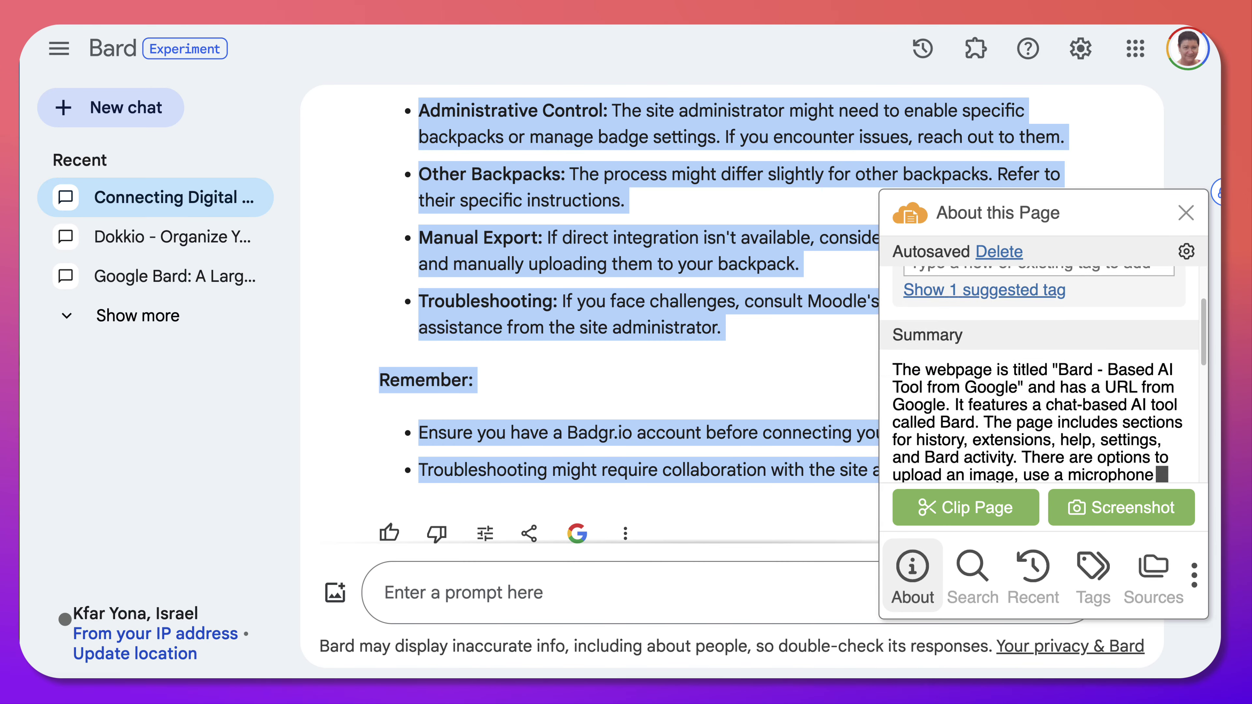
pyautogui.scroll(-3, 1040, 375)
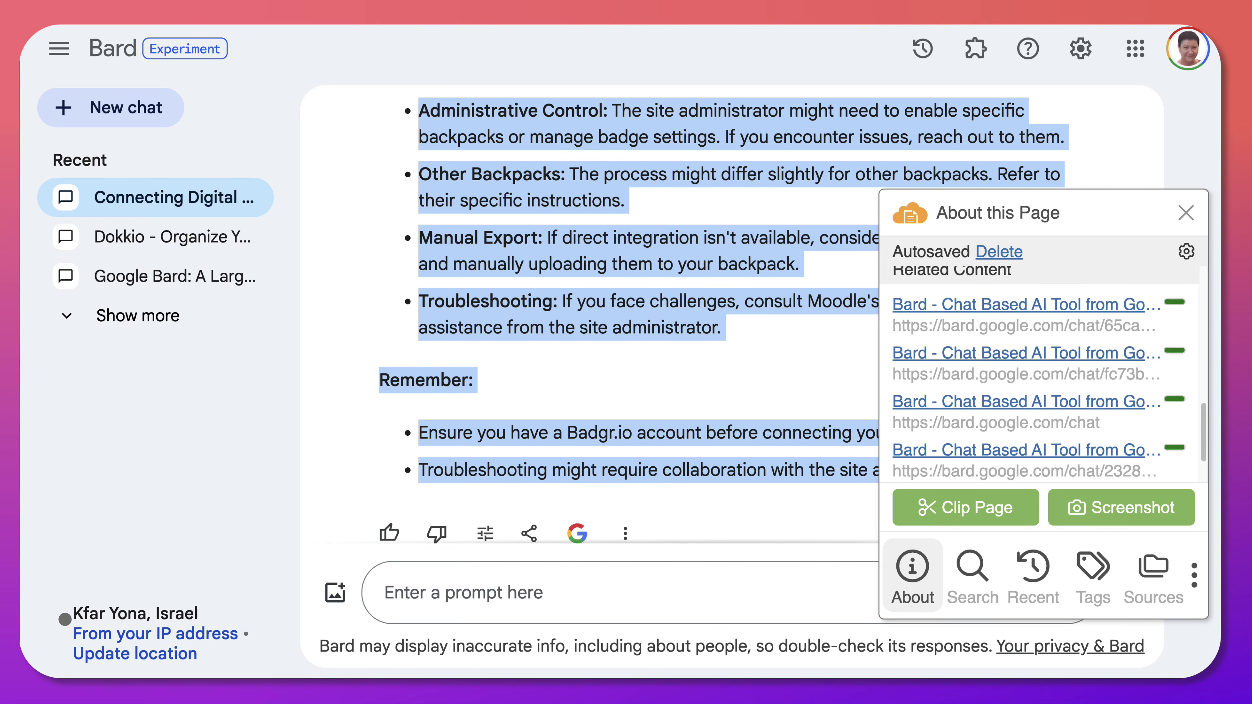
pyautogui.scroll(10, 1040, 375)
pyautogui.scroll(1, 1040, 375)
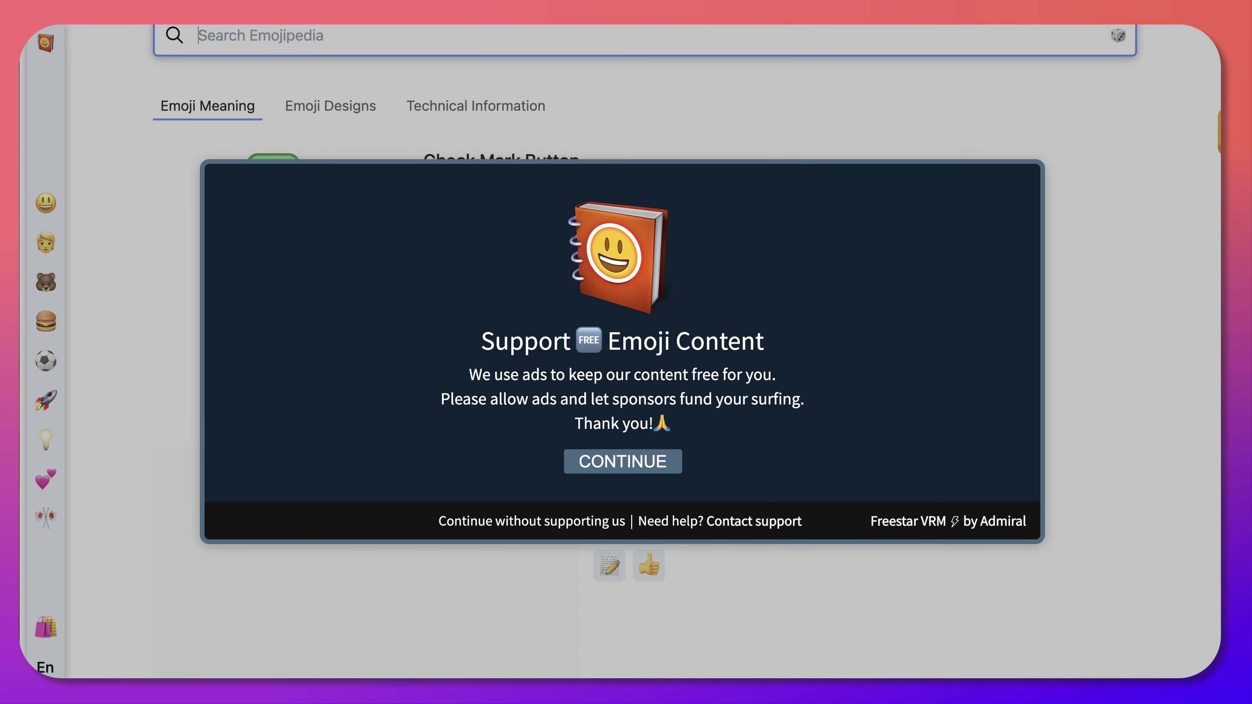
# - Dismiss Emojipedia's ad-support request without supporting it, and read Dokkio's summary of the ChatGPT page
pyautogui.click(531, 521)
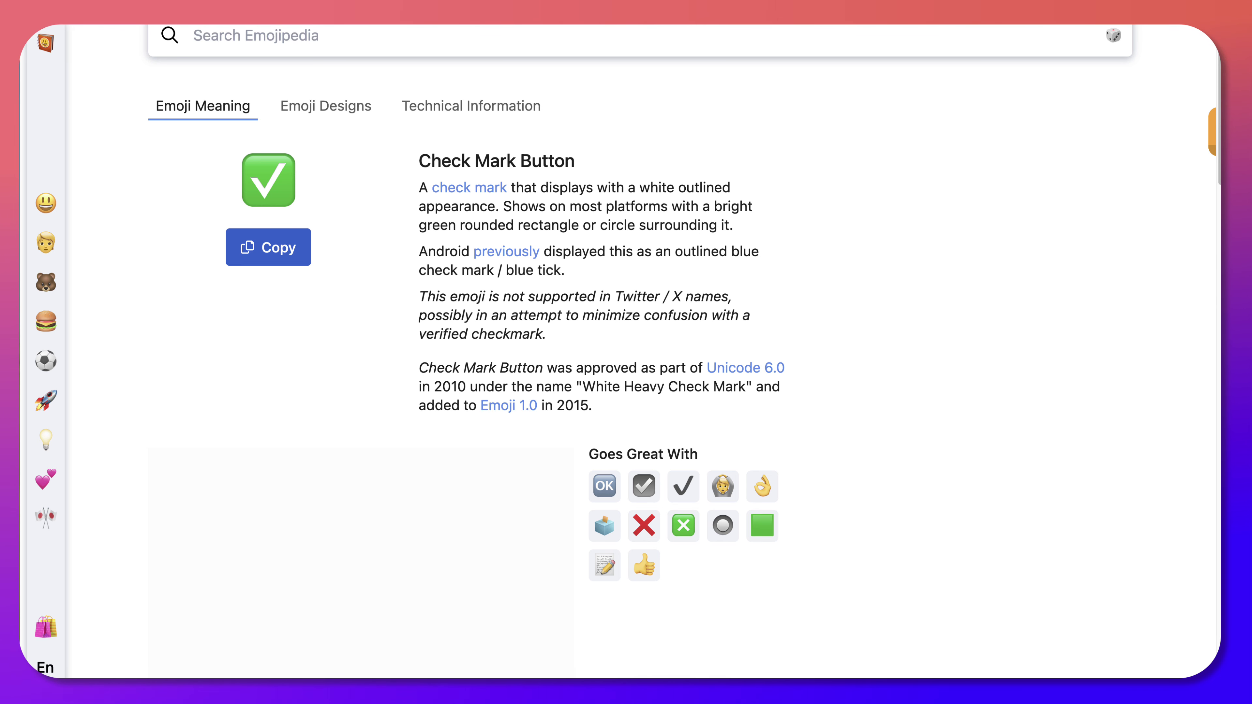
pyautogui.press('super+Tab')
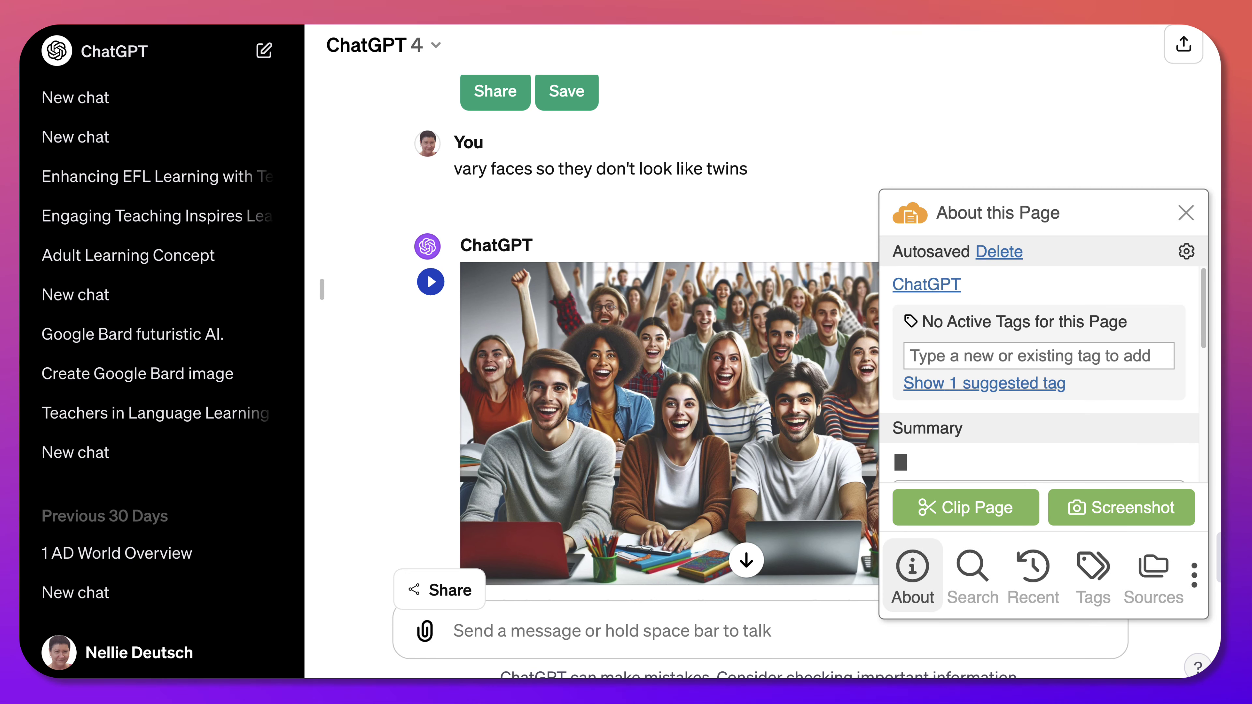
pyautogui.scroll(-5, 1040, 375)
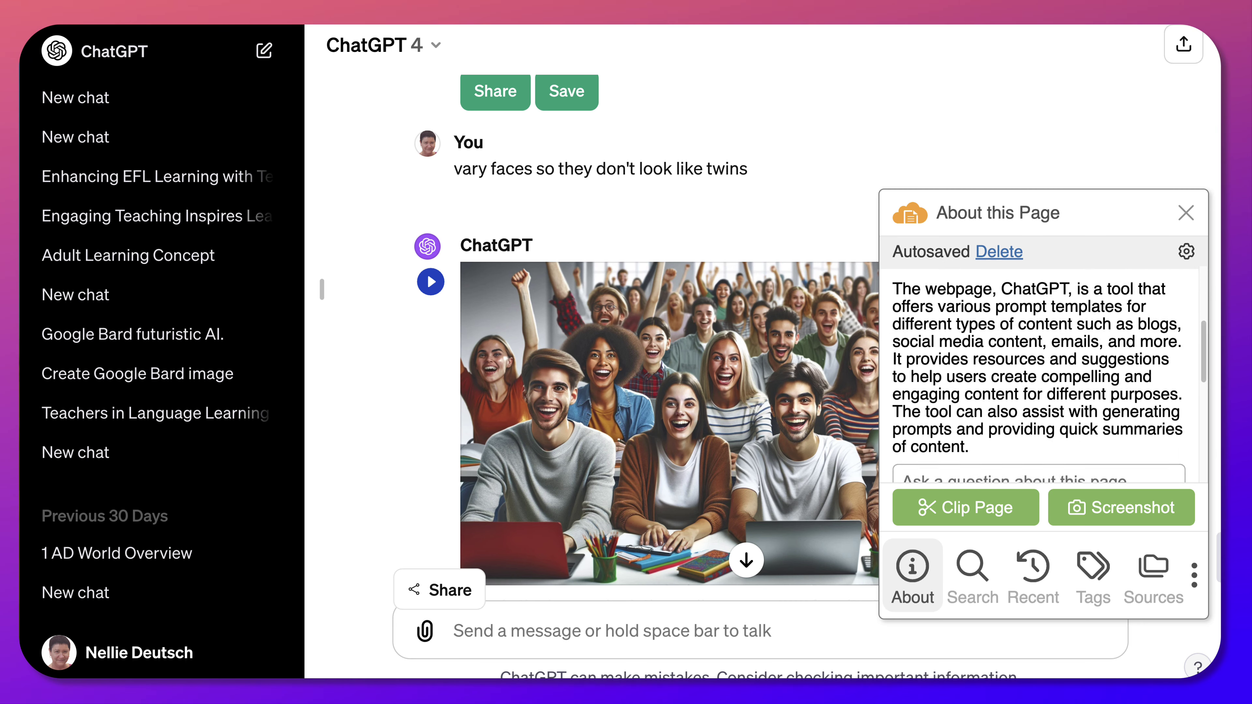
pyautogui.scroll(3, 1039, 375)
pyautogui.scroll(1, 1041, 375)
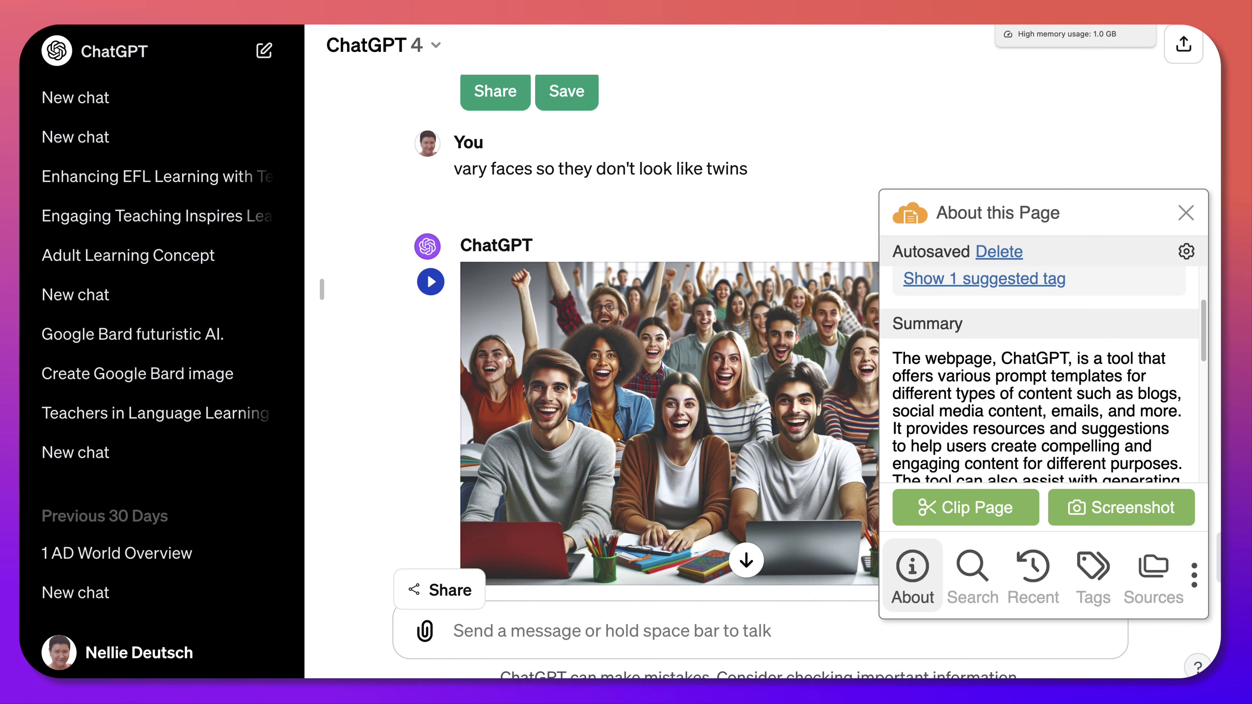
# - Switch to the YouTube Studio video details page and open the Dokkio extension there
pyautogui.click(1095, 10)
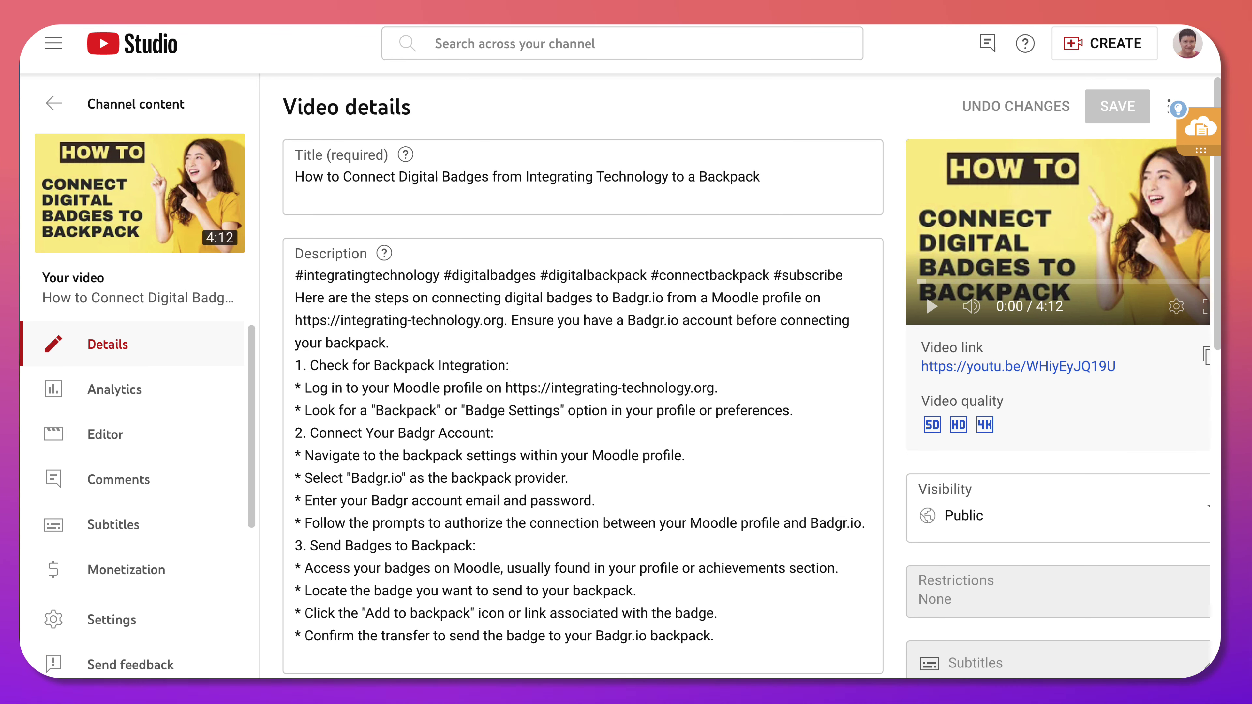
pyautogui.click(1201, 128)
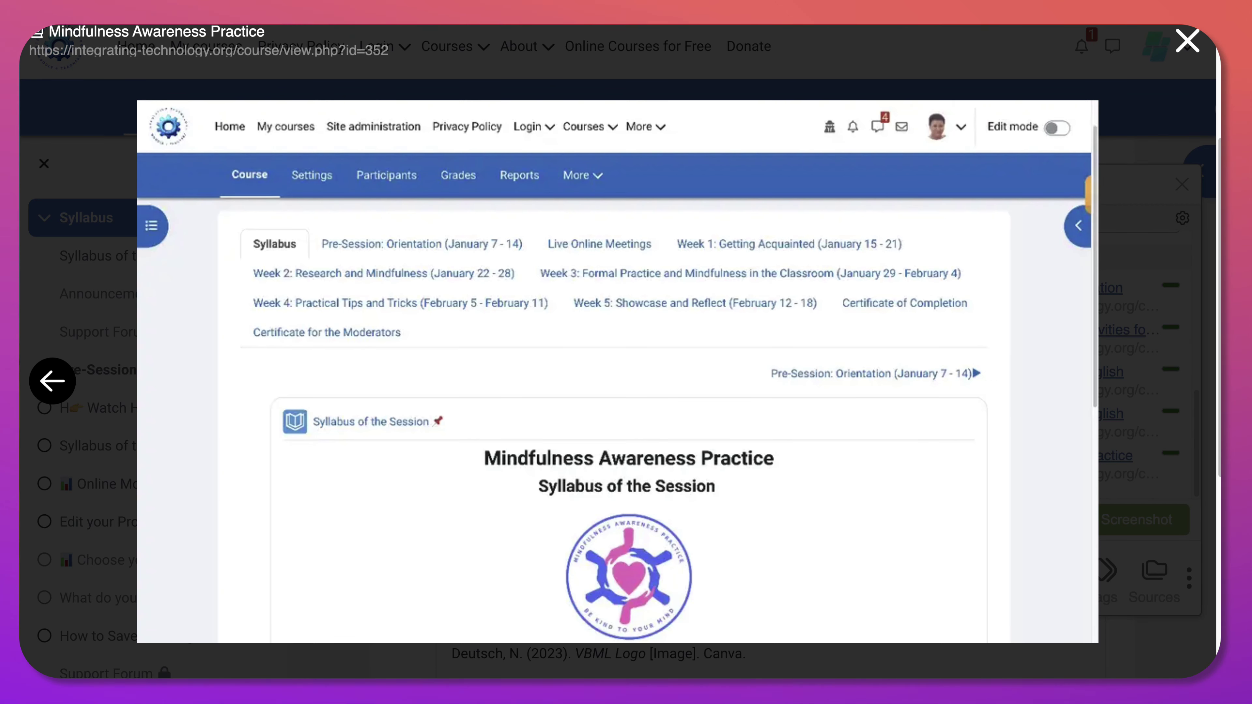
# - Close the enlarged Mindfulness Awareness Practice thumbnail and return to the Video Based Mobile Learning course page
pyautogui.press('Escape')
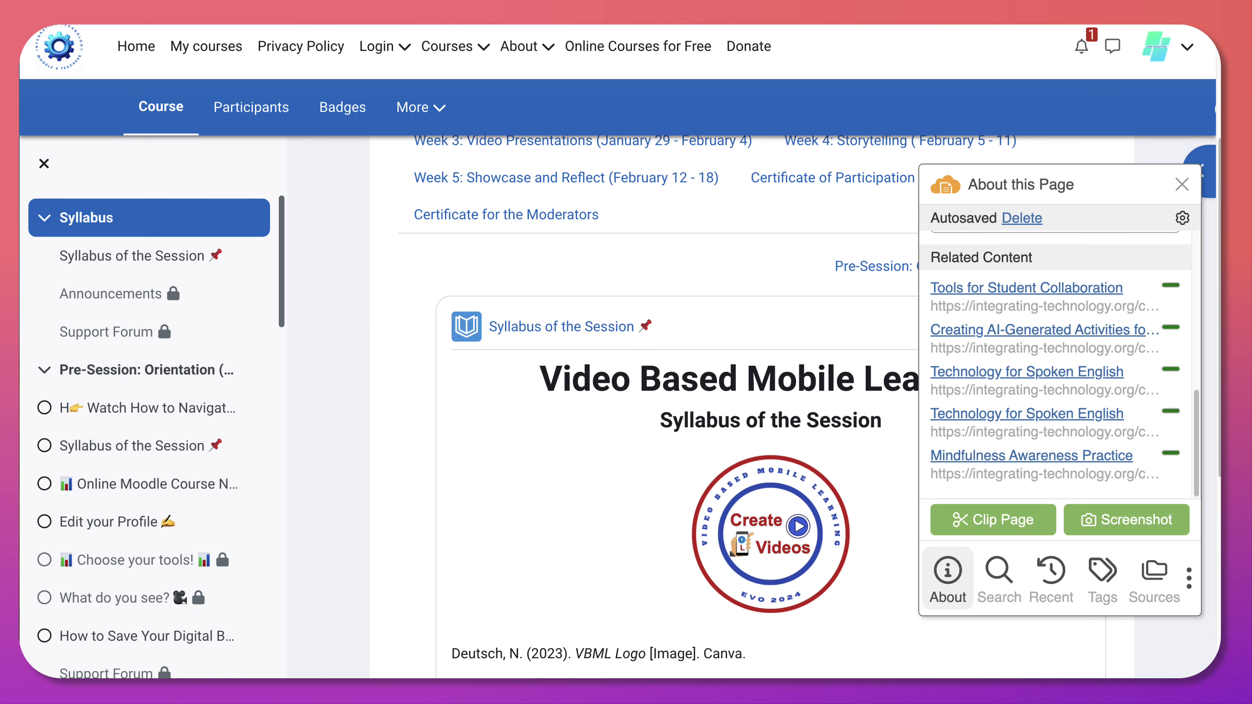
pyautogui.scroll(-2, 658, 405)
pyautogui.scroll(2, 658, 405)
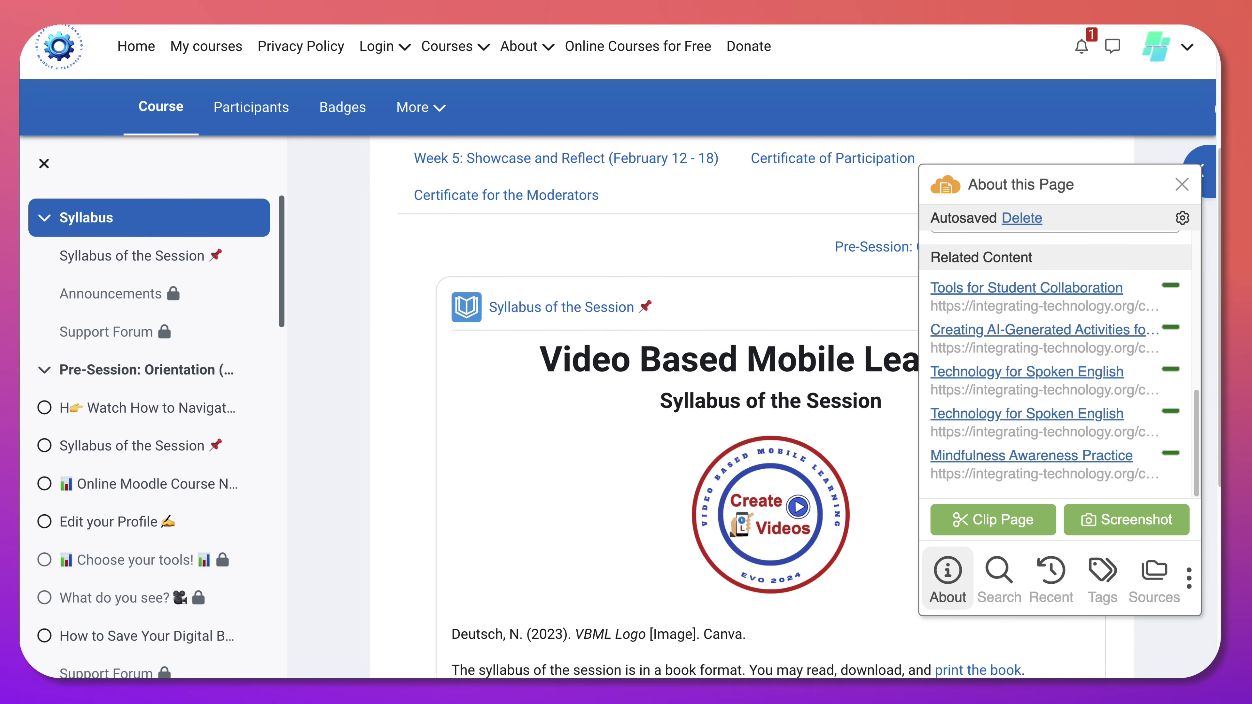
# - Open the second Technology for Spoken English related item and review its saved page info, tags, summary and related content
pyautogui.moveTo(1037, 330)
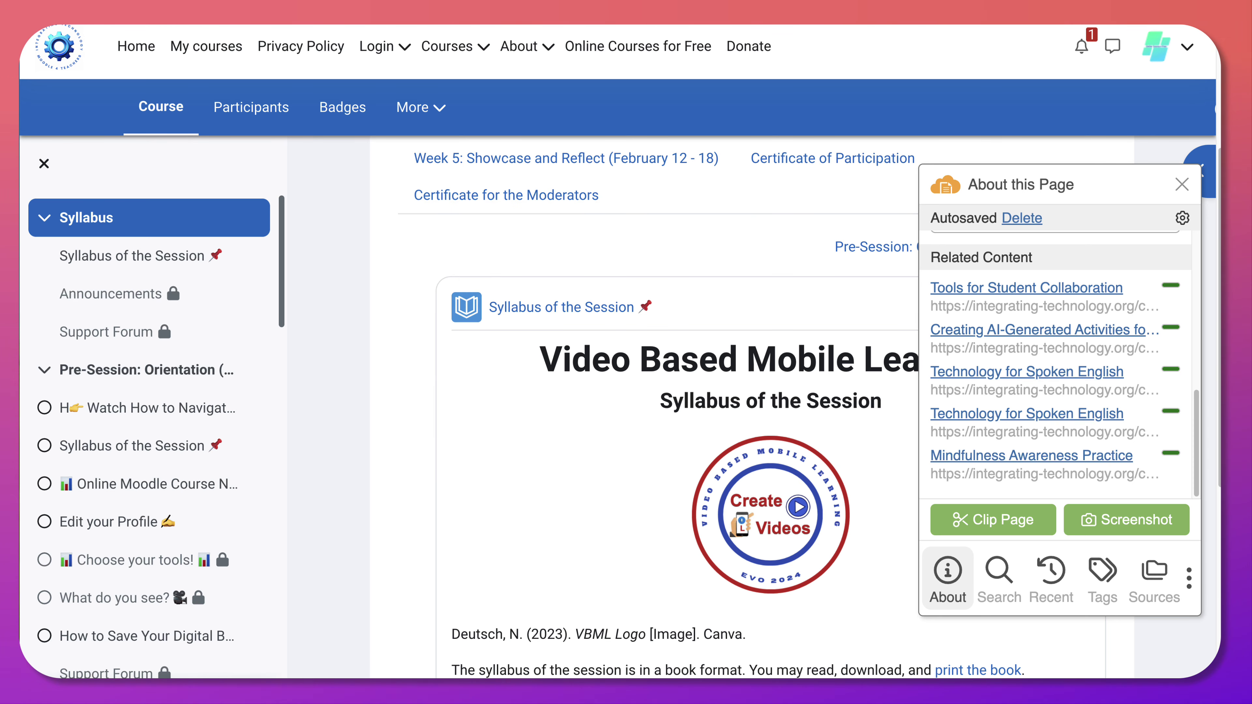
pyautogui.click(1027, 414)
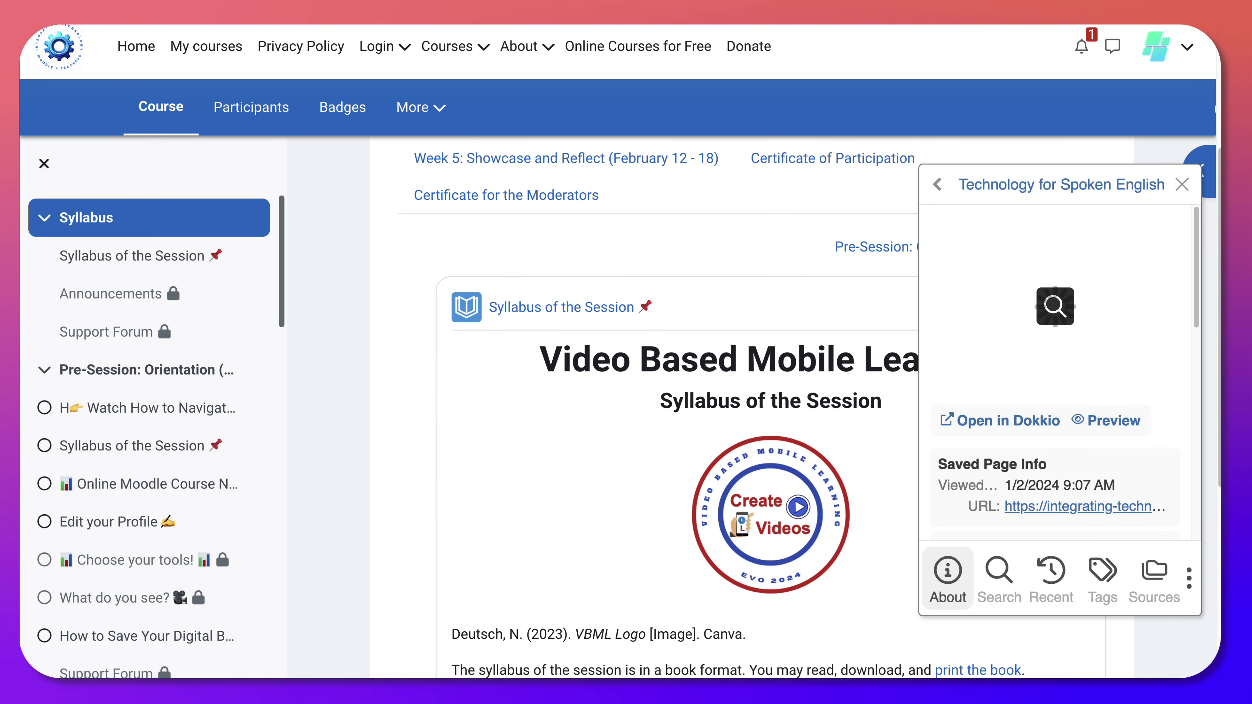
pyautogui.scroll(-2, 1055, 286)
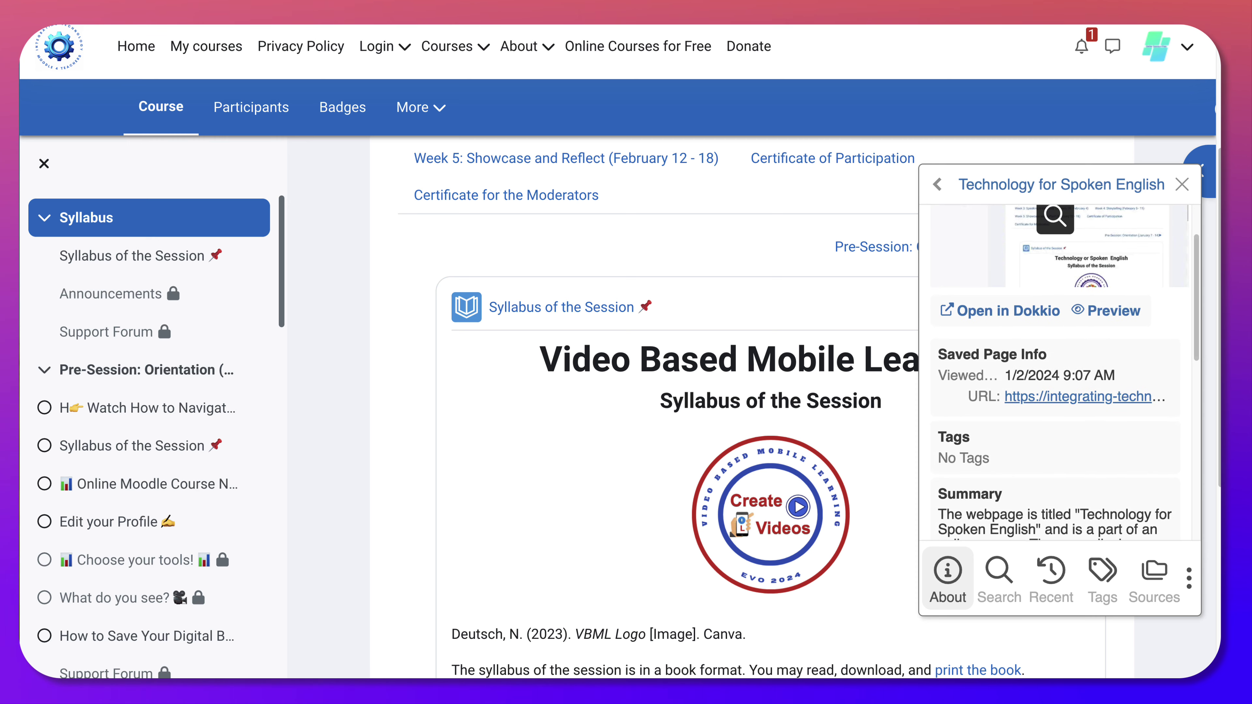
pyautogui.scroll(2, 1059, 370)
pyautogui.scroll(5, 641, 444)
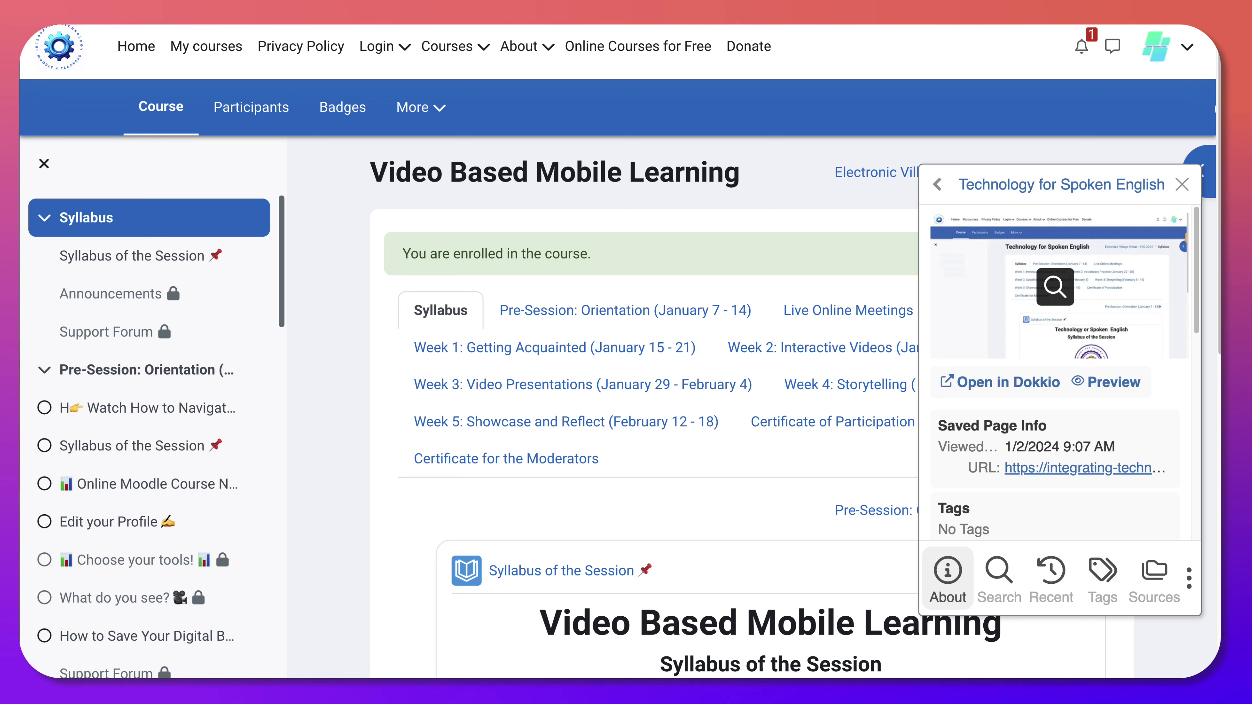
pyautogui.scroll(-3, 1054, 286)
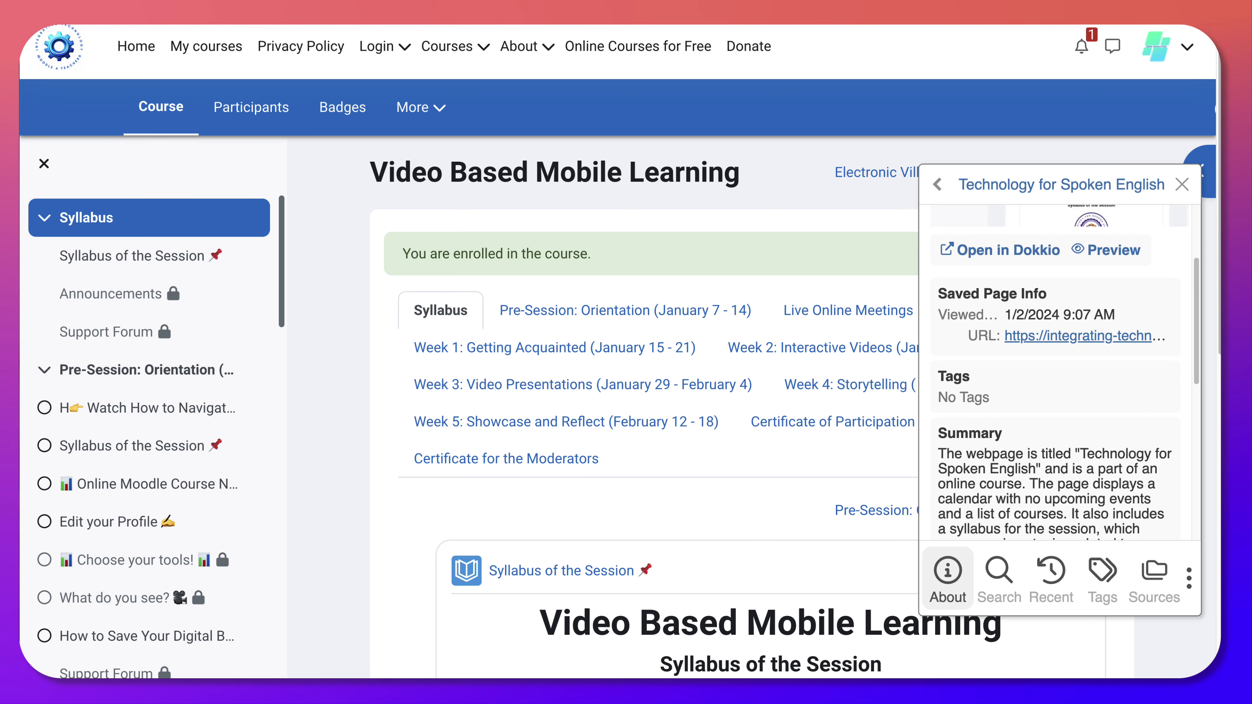
pyautogui.scroll(-6, 1060, 370)
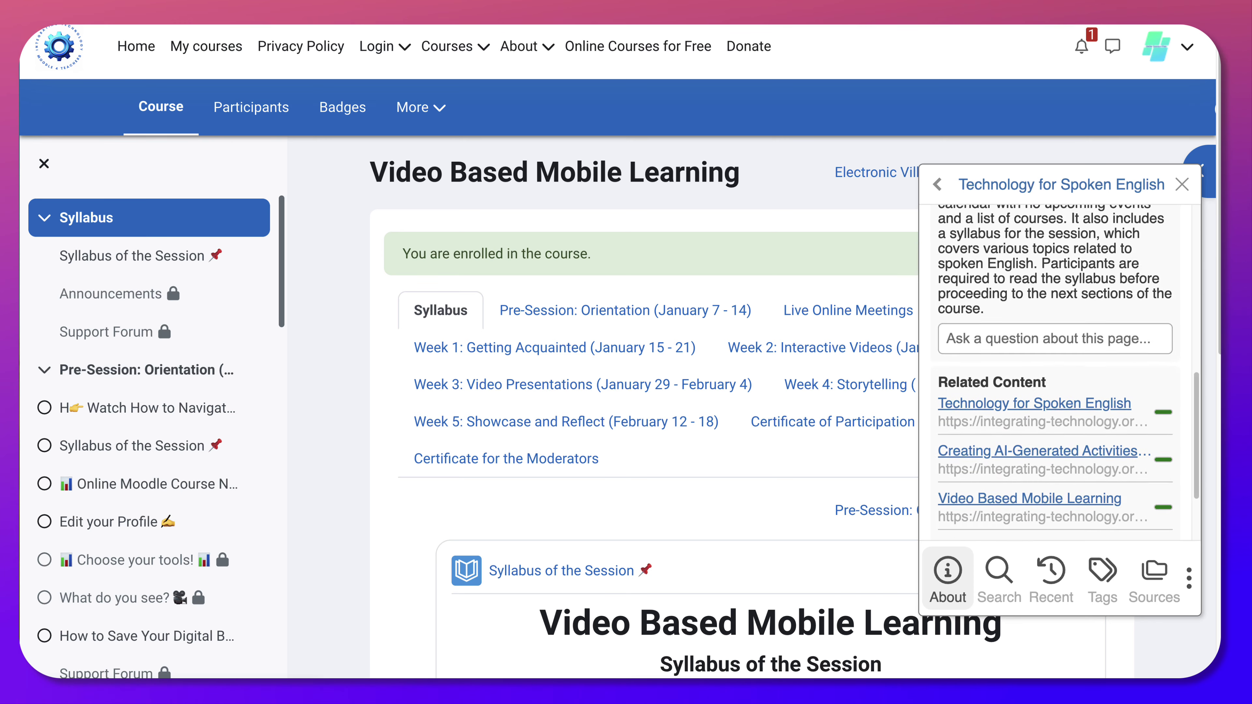
pyautogui.scroll(6, 1055, 370)
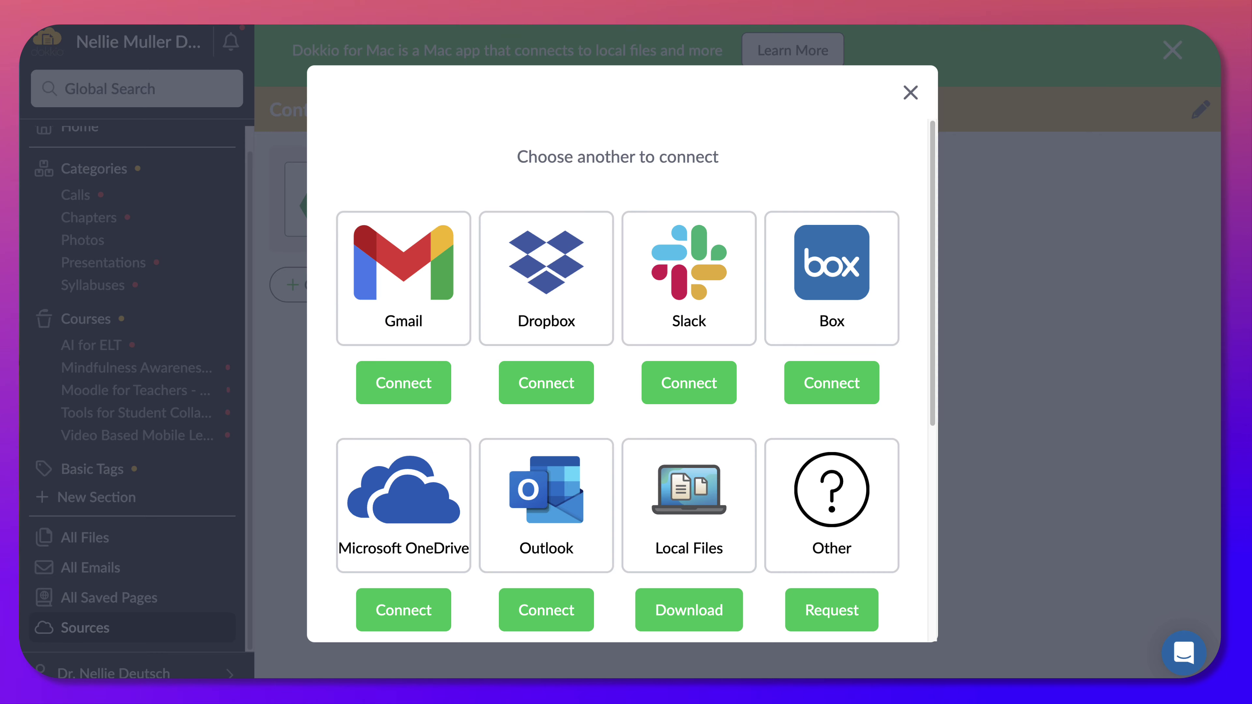
# - Review the services that can be connected as sources in the Dokkio web app, including the already connected section
pyautogui.scroll(-2, 634, 376)
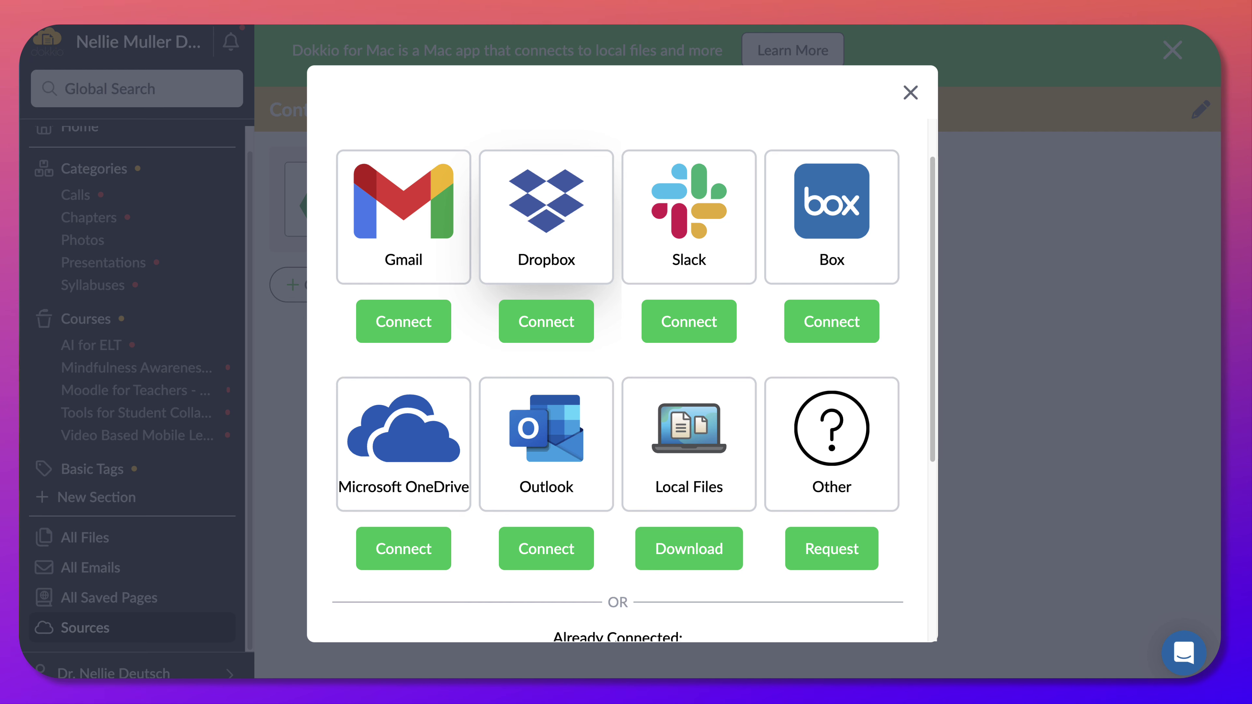
pyautogui.scroll(-2, 622, 380)
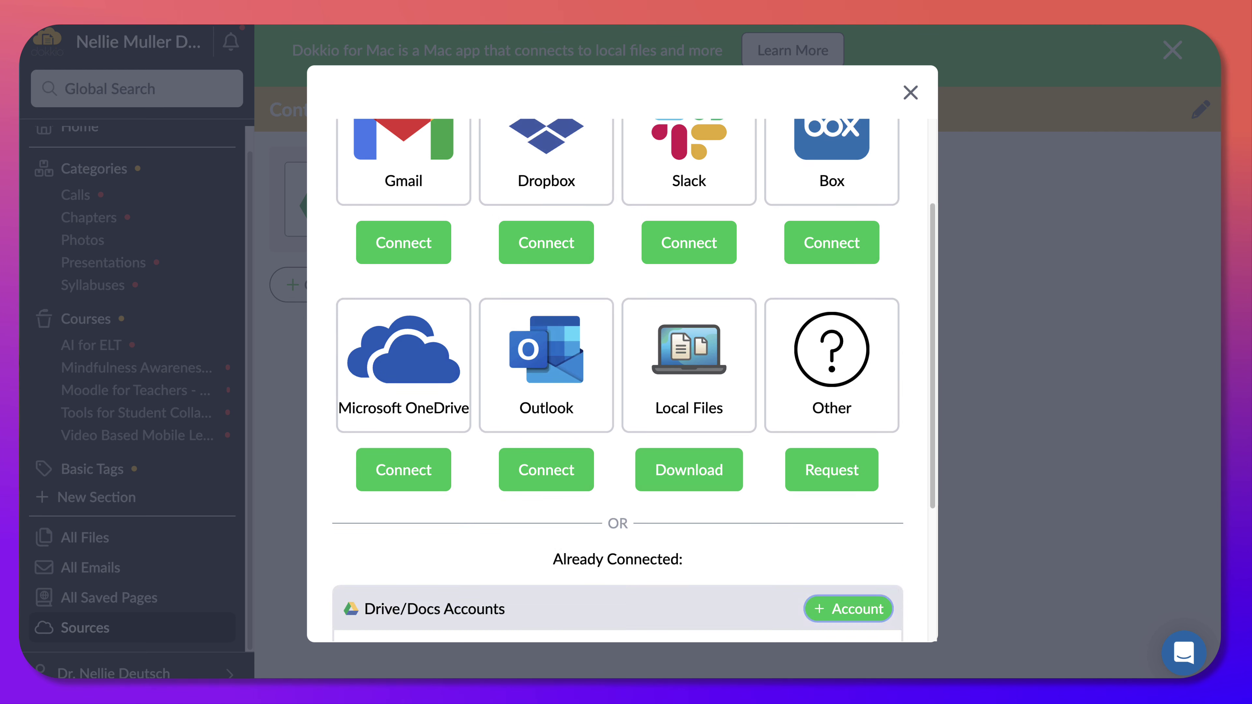
pyautogui.scroll(-2, 640, 345)
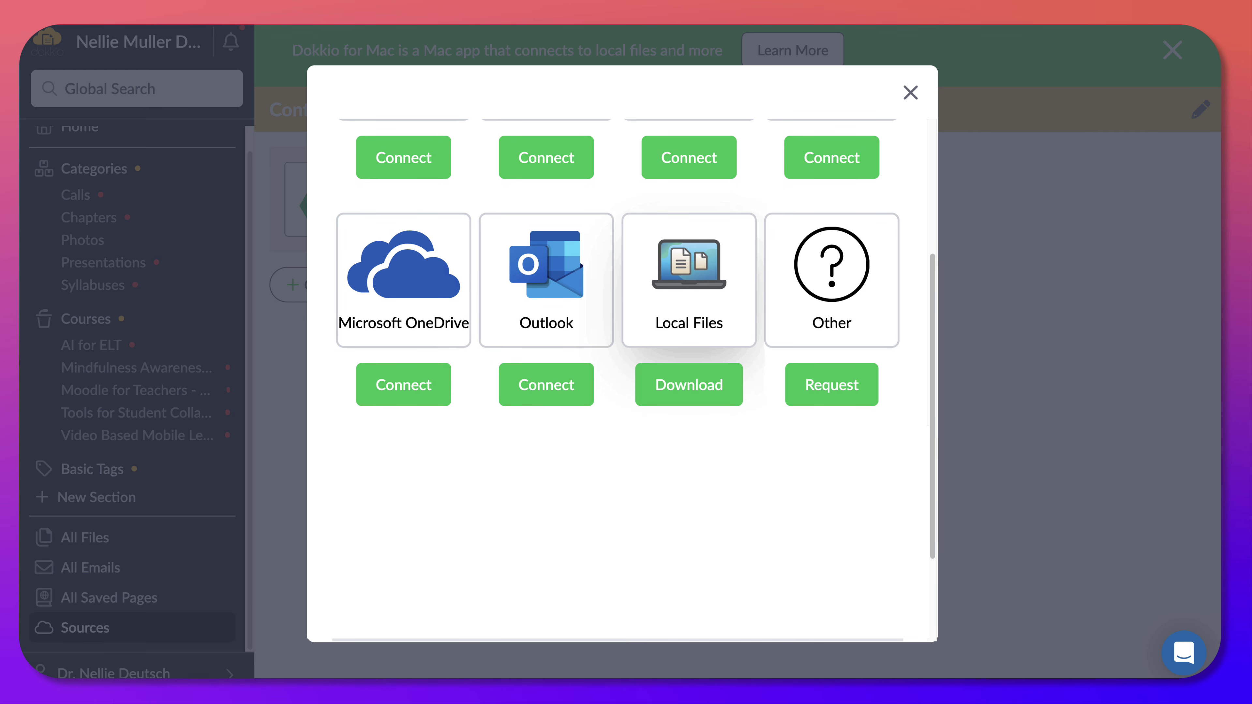
pyautogui.scroll(-3, 622, 346)
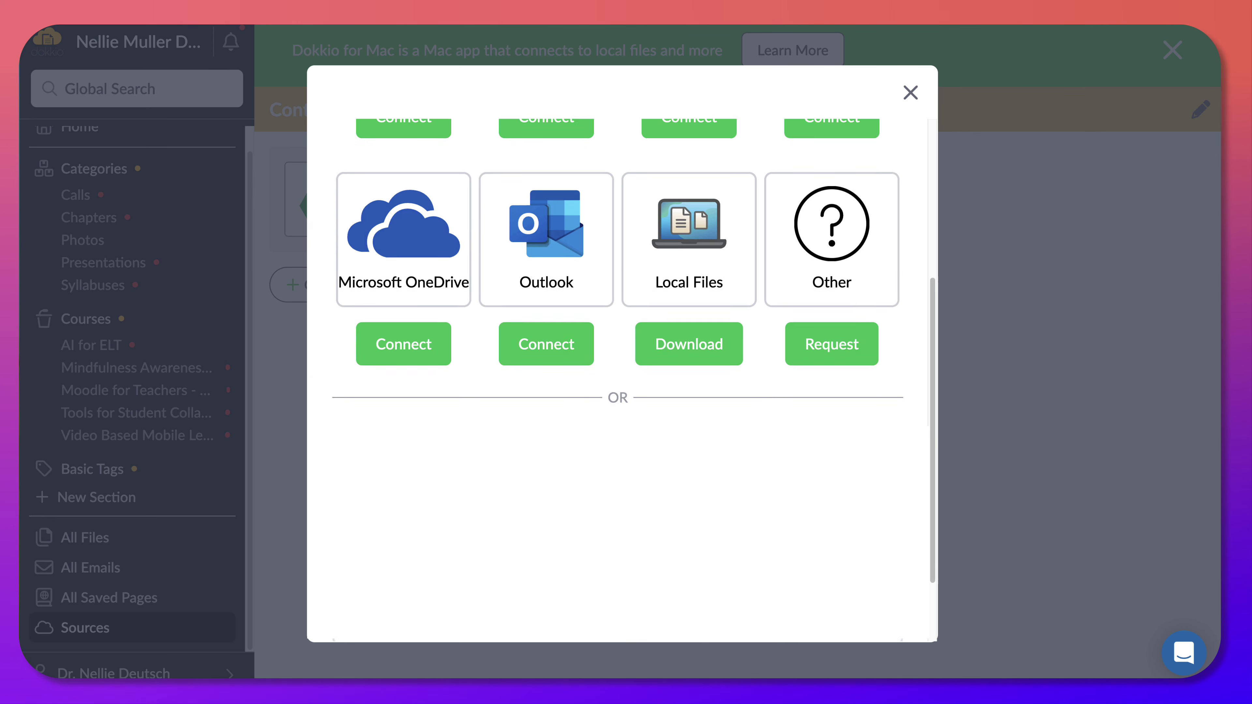
# - Request Moodle as another type of cloud account to connect, and close the source connection dialog
pyautogui.scroll(-1, 618, 316)
pyautogui.scroll(3, 404, 311)
pyautogui.scroll(-3, 404, 310)
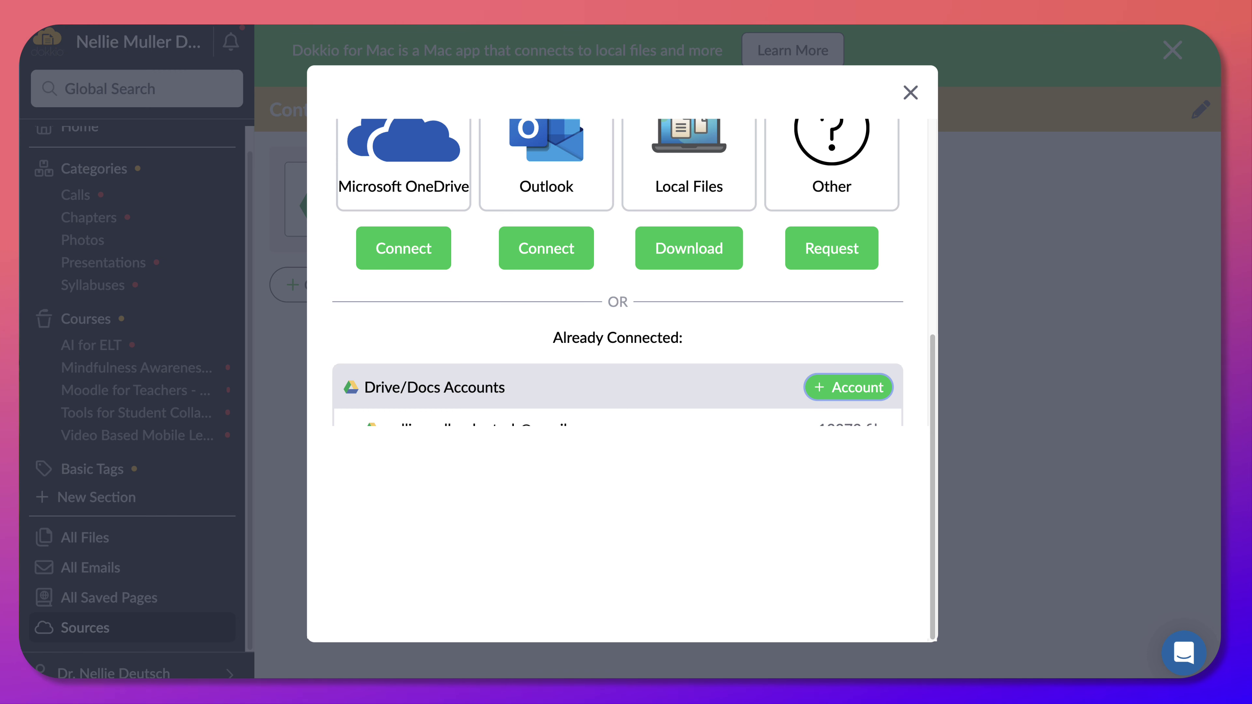
pyautogui.scroll(3, 831, 257)
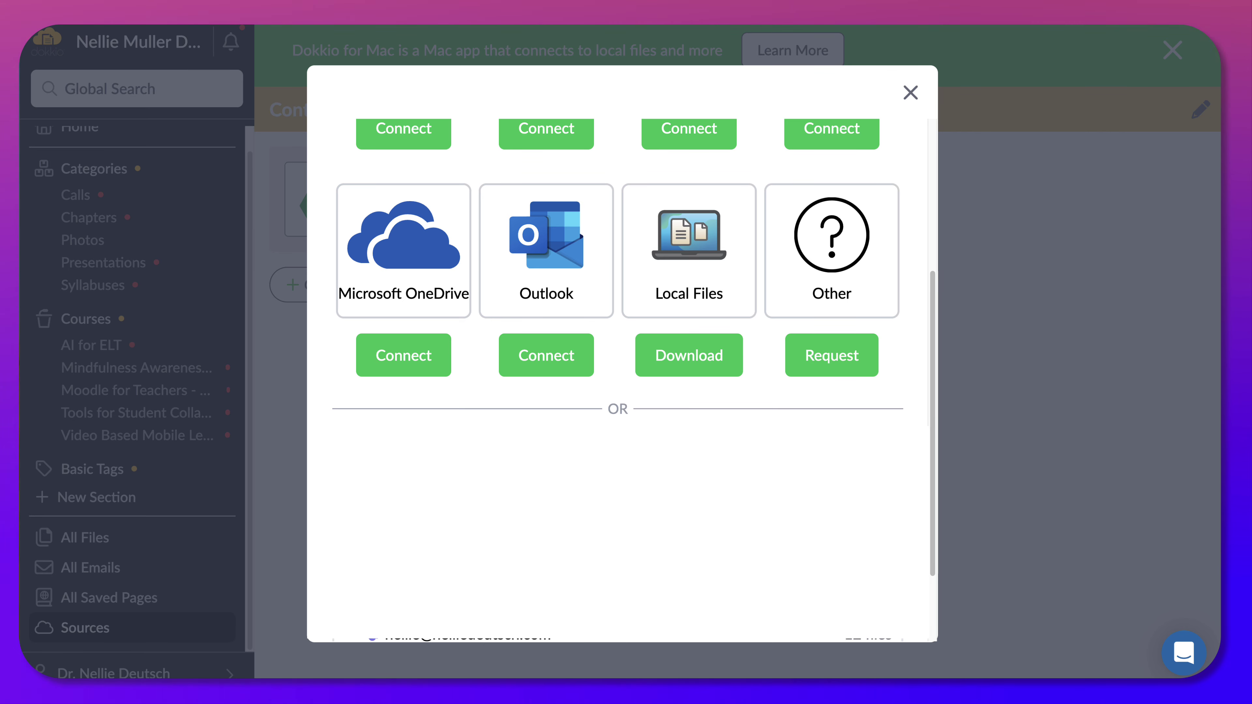
pyautogui.click(832, 355)
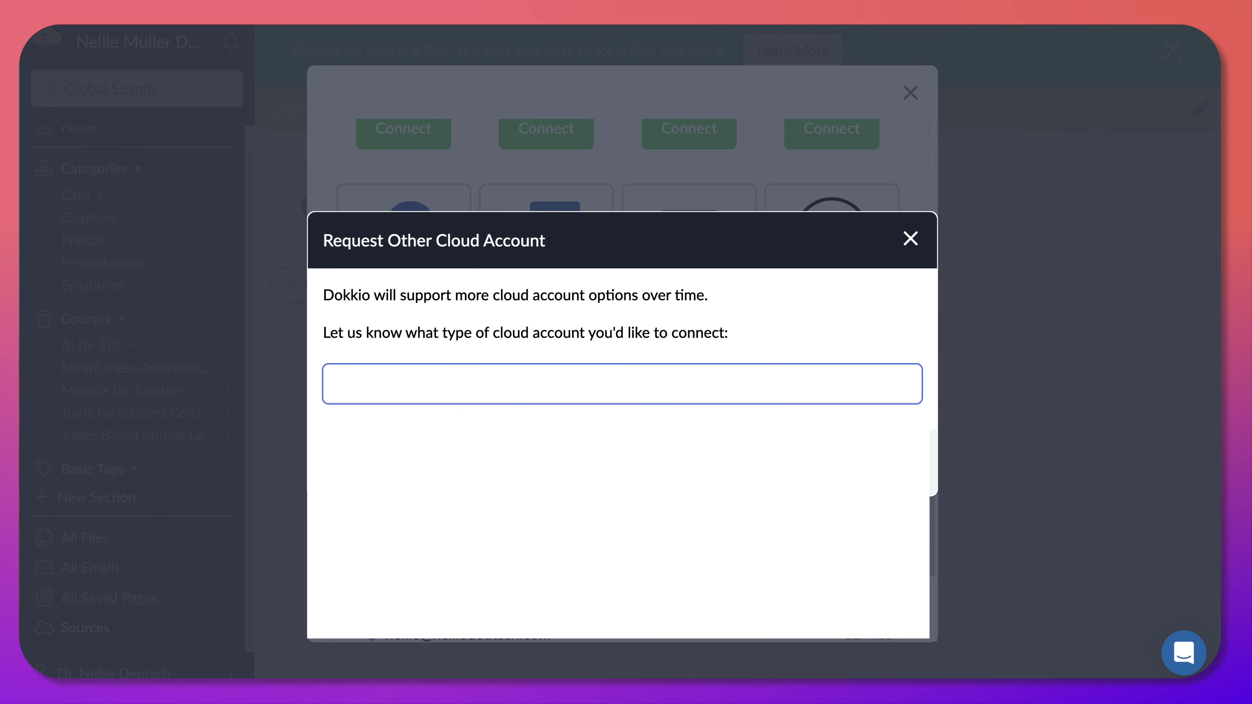
pyautogui.write('Moodle')
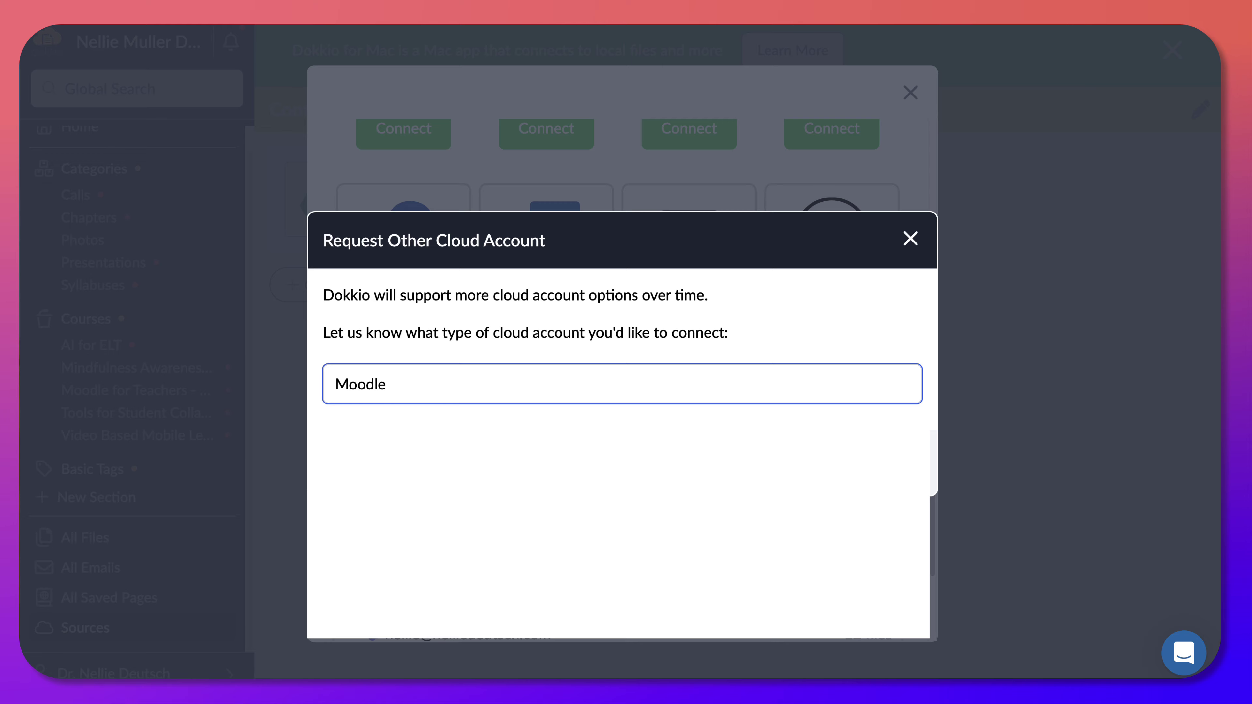
pyautogui.press('Return')
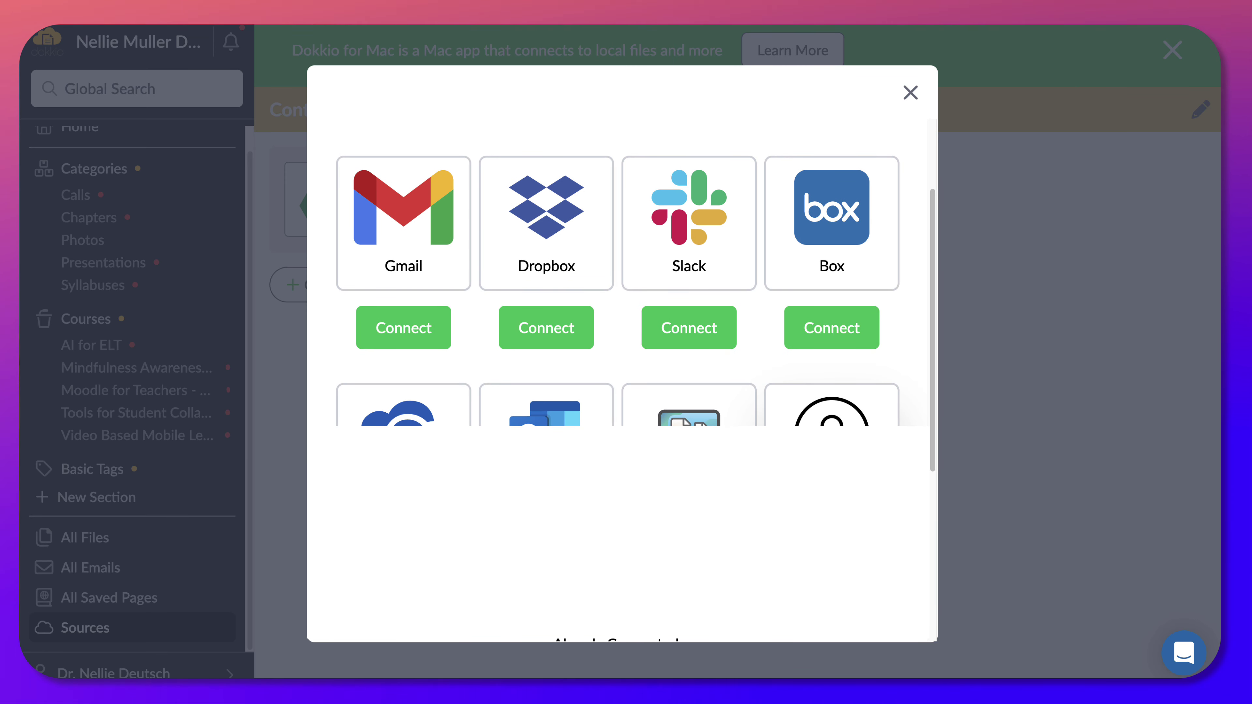
pyautogui.scroll(-5, 789, 316)
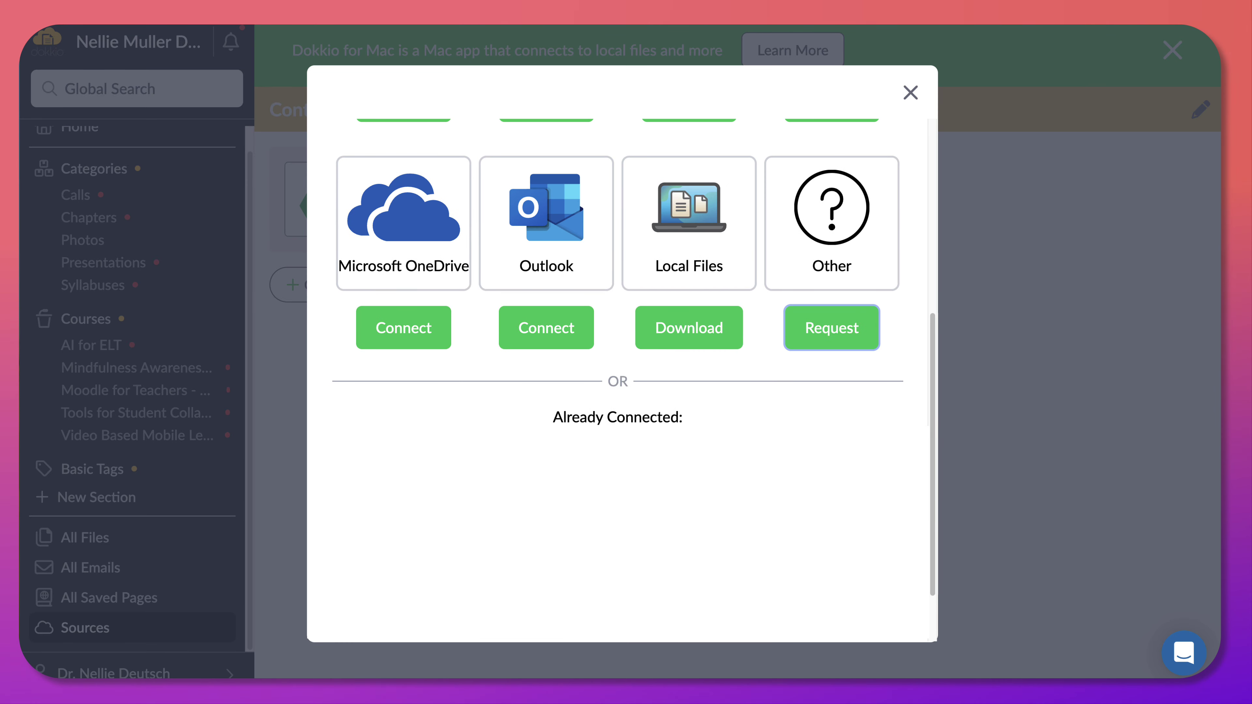
pyautogui.scroll(6, 715, 385)
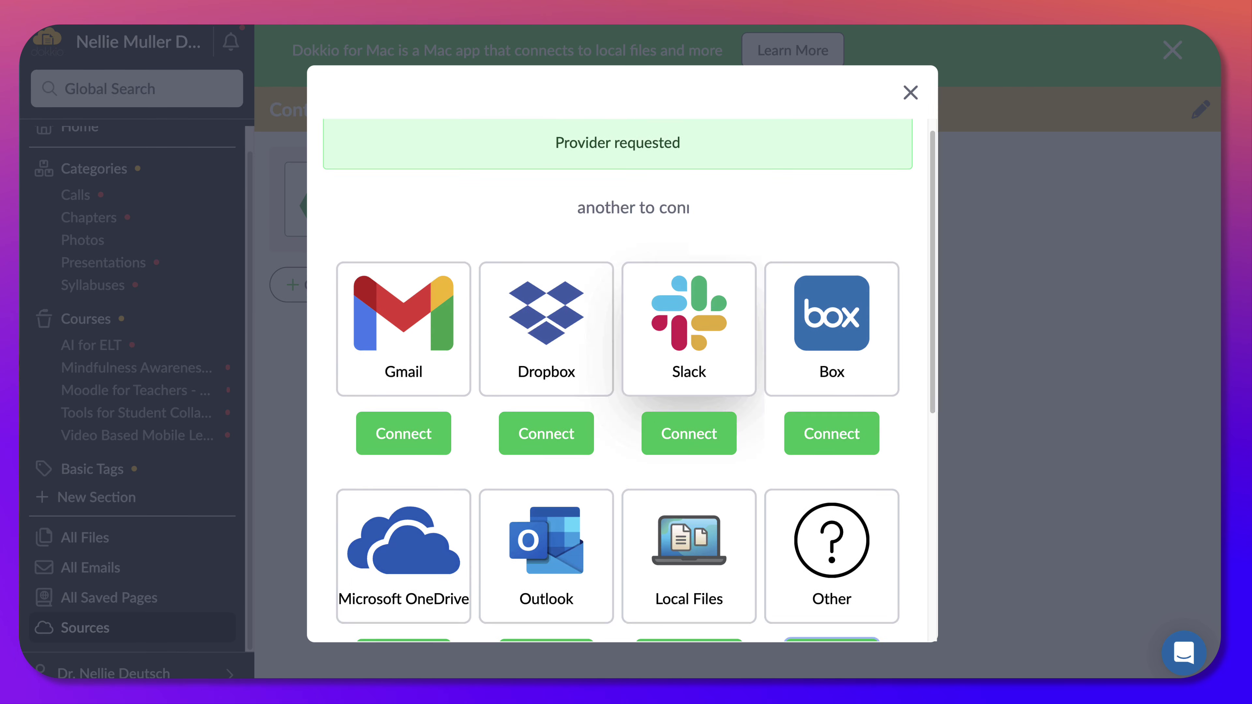
pyautogui.press('Escape')
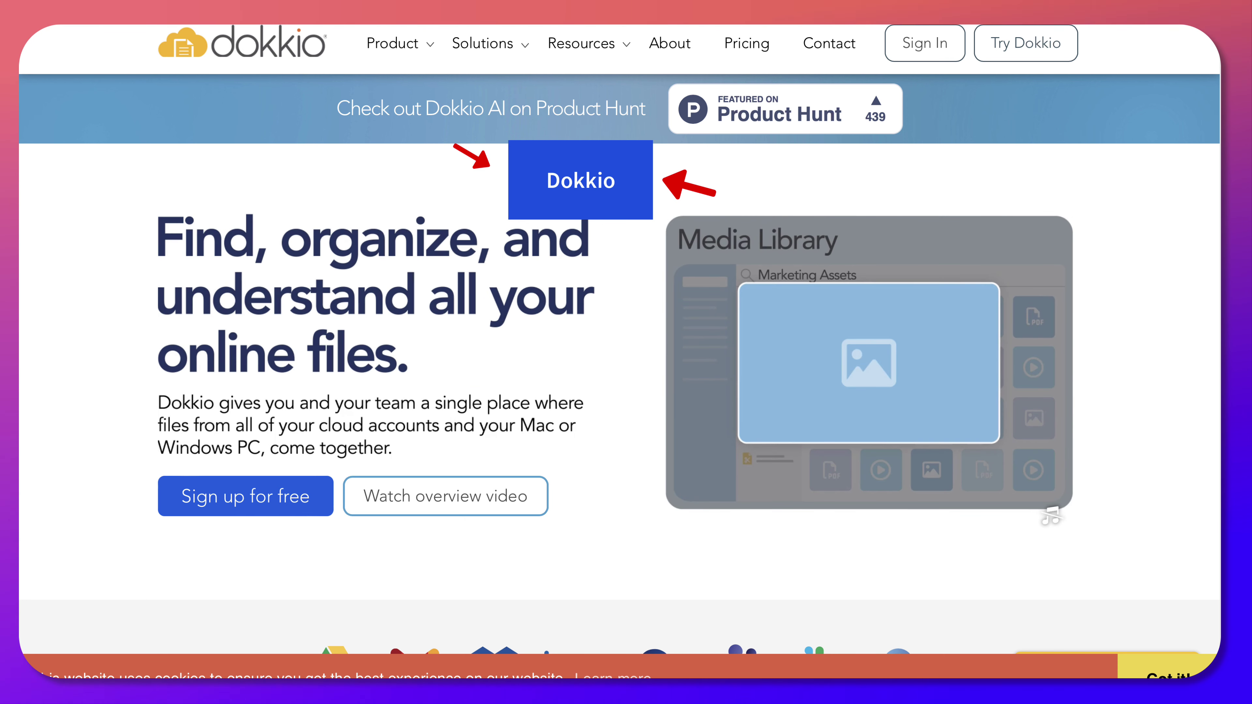
# - Look through the Dokkio website's home page, covering the supported cloud services, the Manage Multiple Activities section and the solutions on offer
pyautogui.scroll(-3, 618, 365)
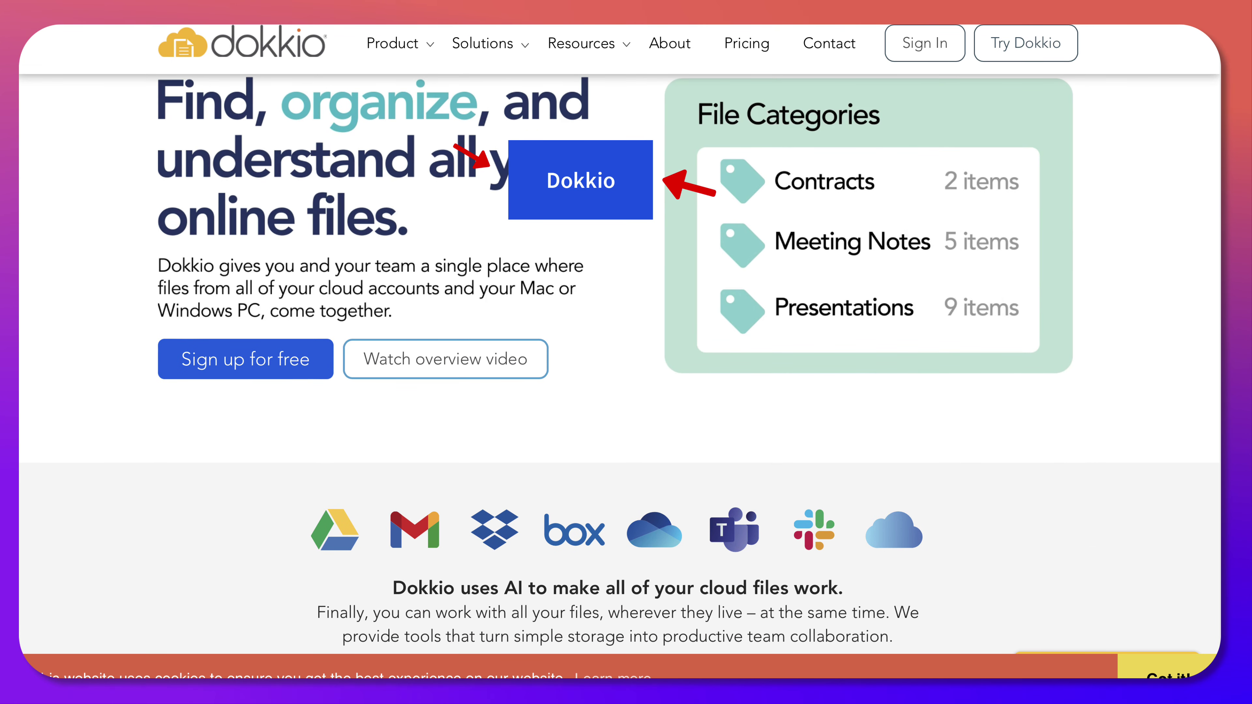
pyautogui.scroll(-3, 618, 375)
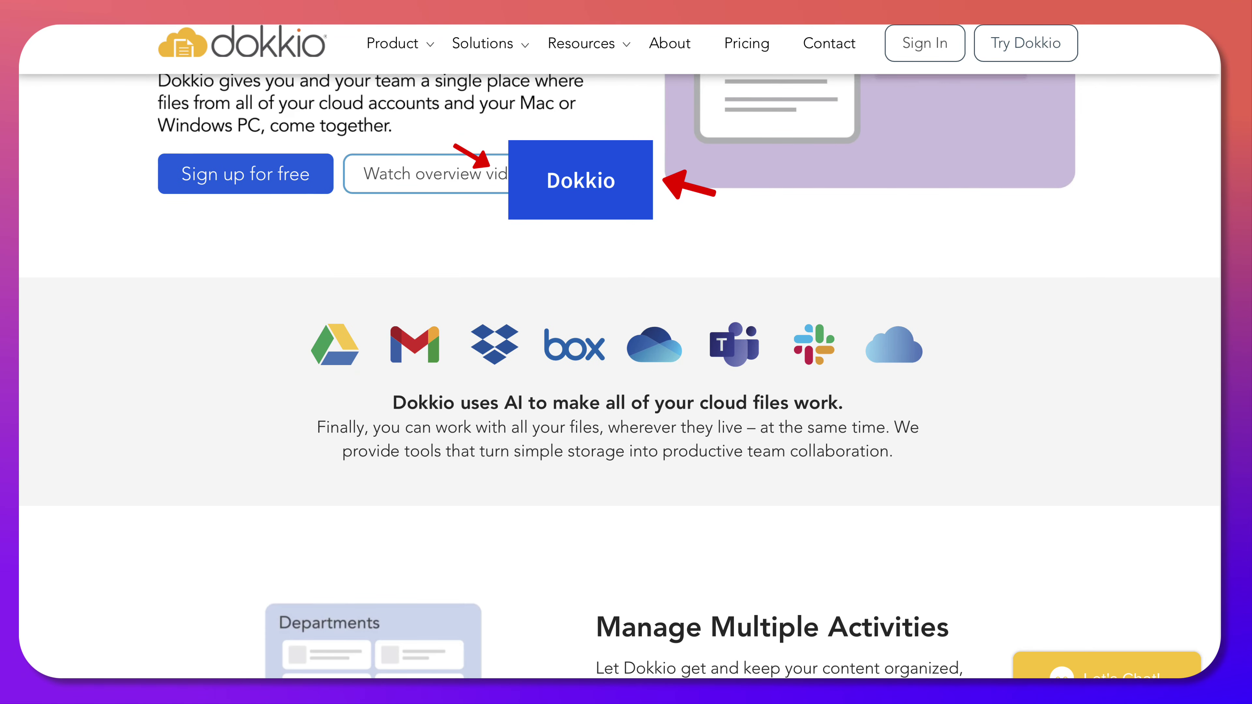
pyautogui.scroll(-6, 619, 375)
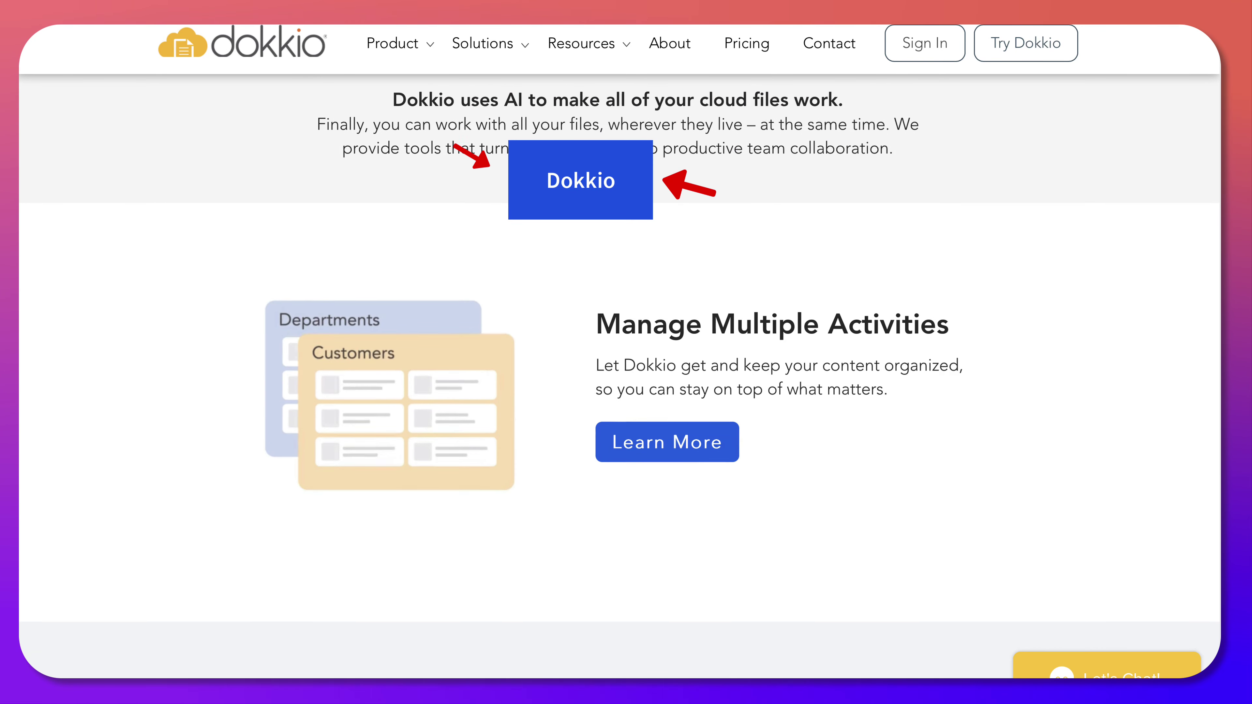
pyautogui.scroll(10, 619, 375)
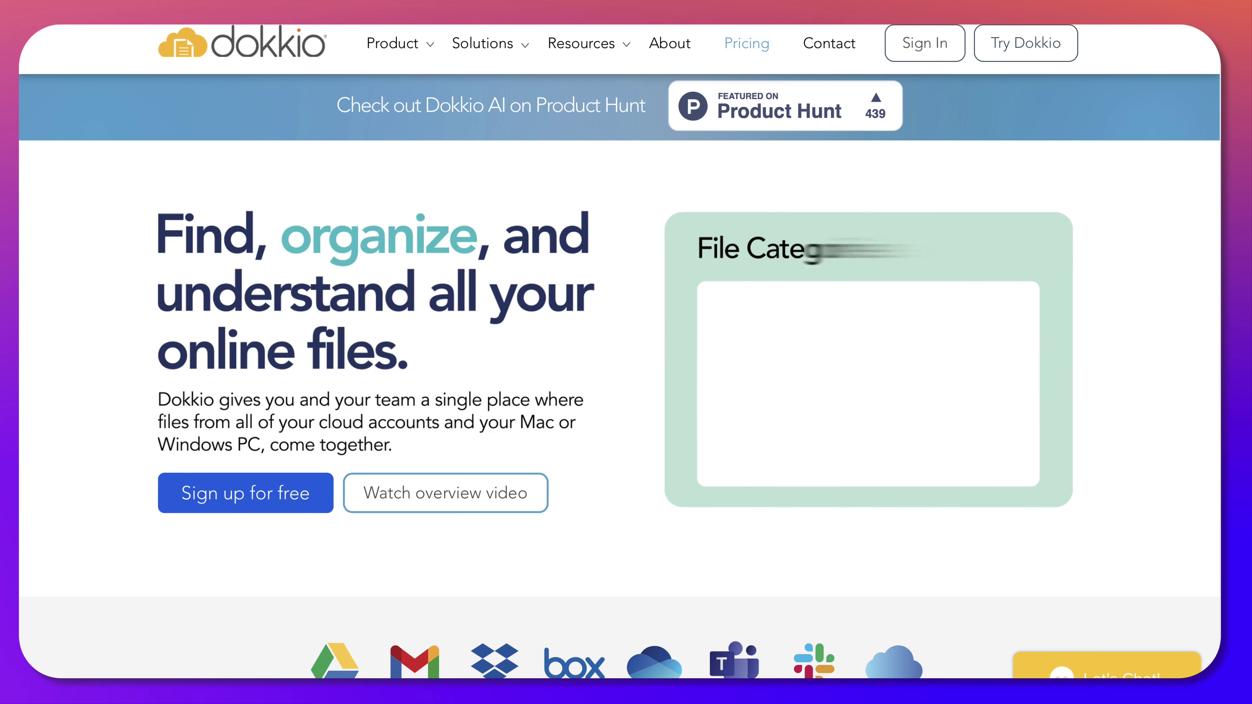
pyautogui.moveTo(490, 44)
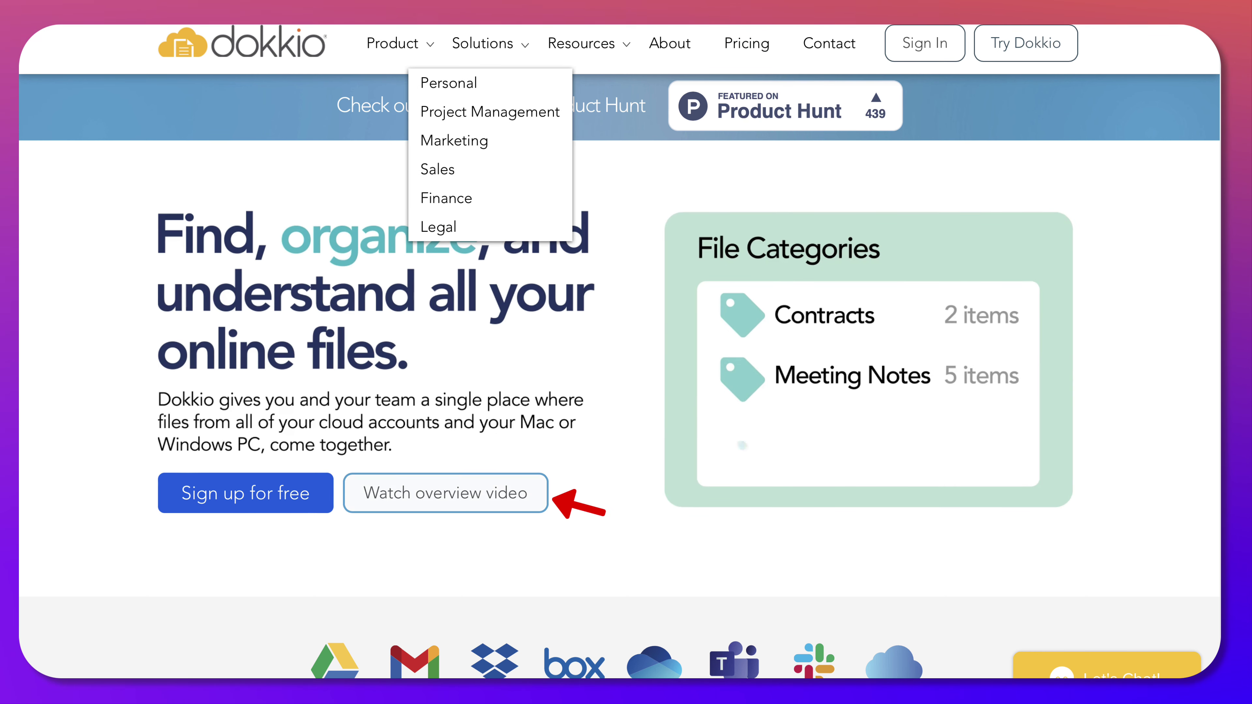